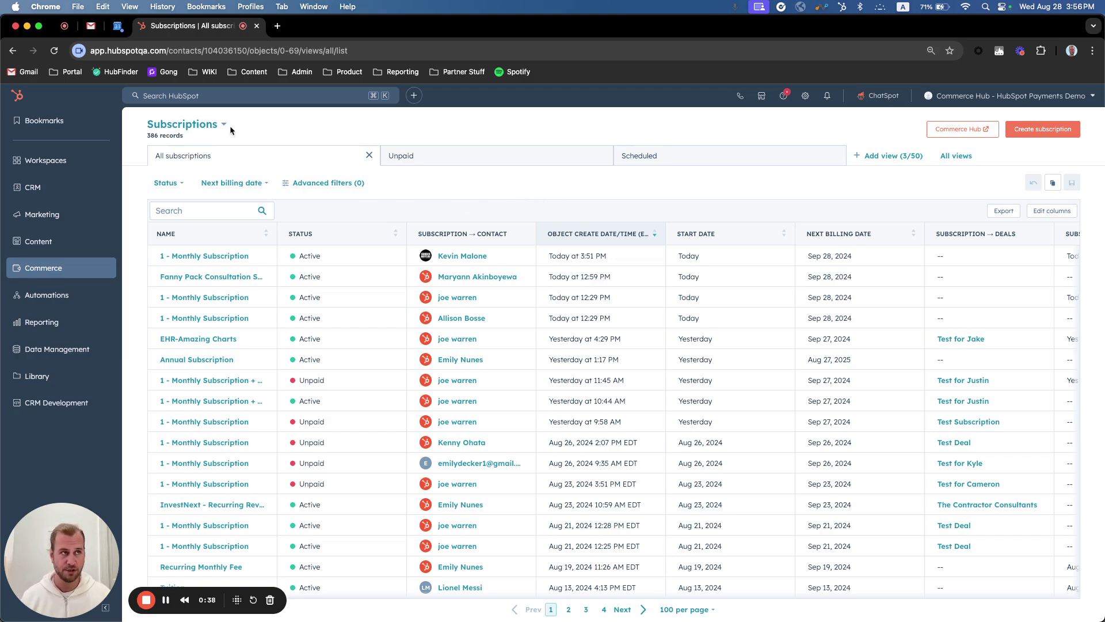
mouse_move(132, 266)
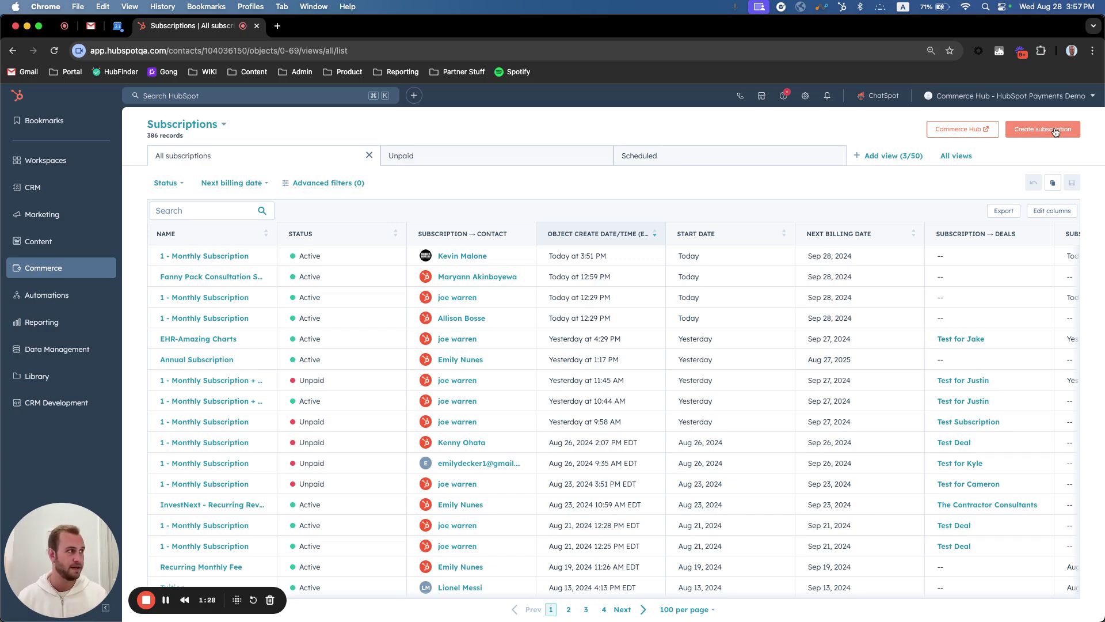
left_click(1030, 96)
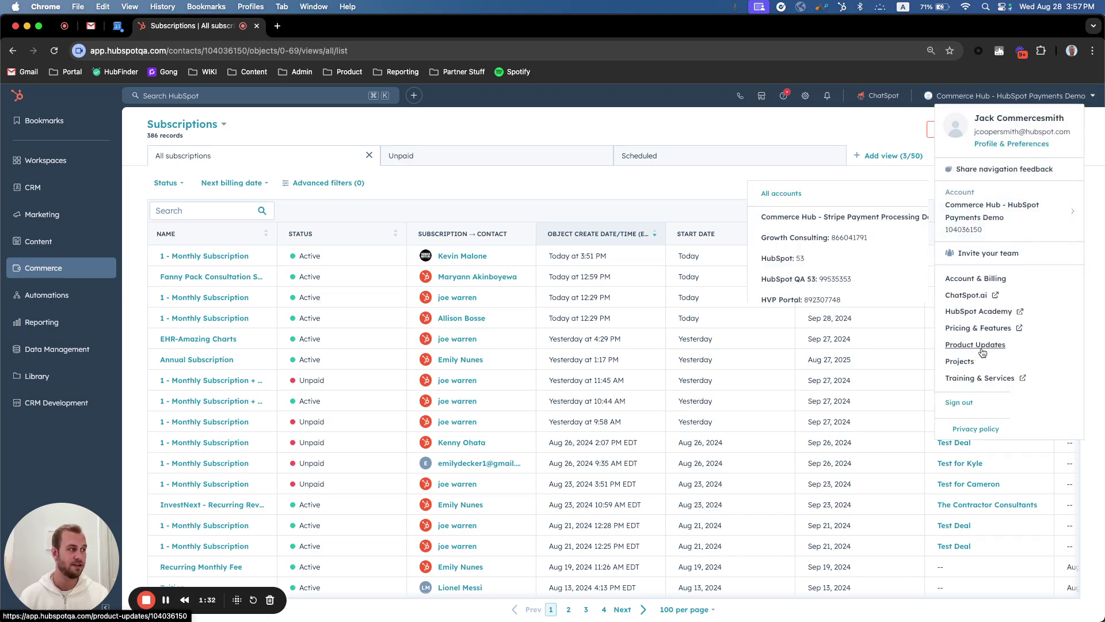
left_click(855, 109)
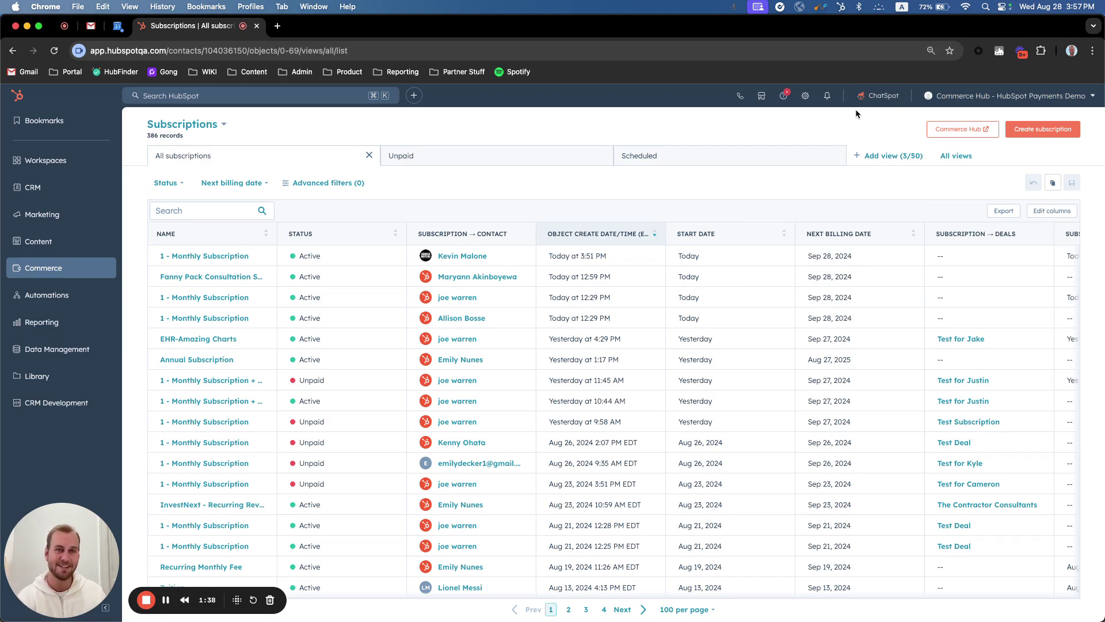
Step: Start a new subscription that automatically sends recurring invoices to customers
left_click(1055, 127)
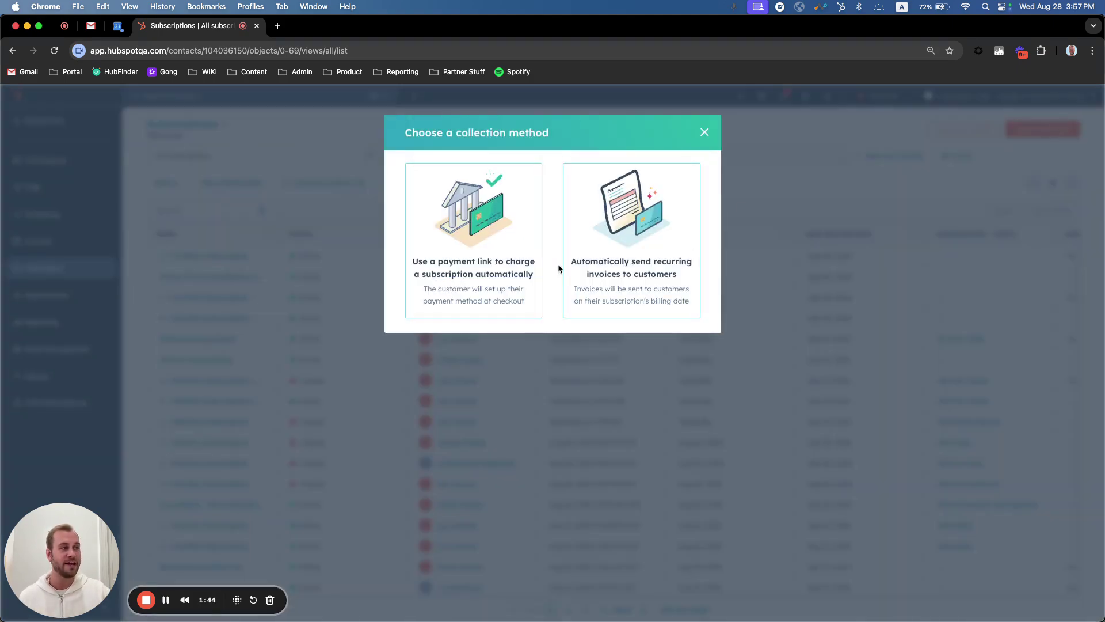
scroll(558, 264, "up", 5)
scroll(505, 275, "up", 5)
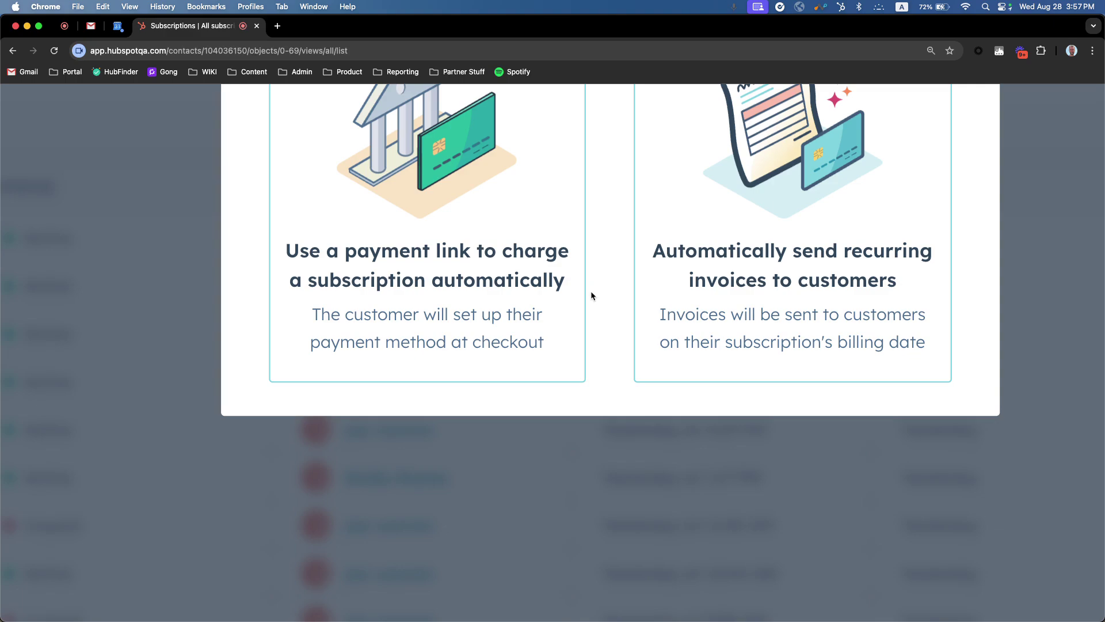
scroll(609, 303, "down", 5)
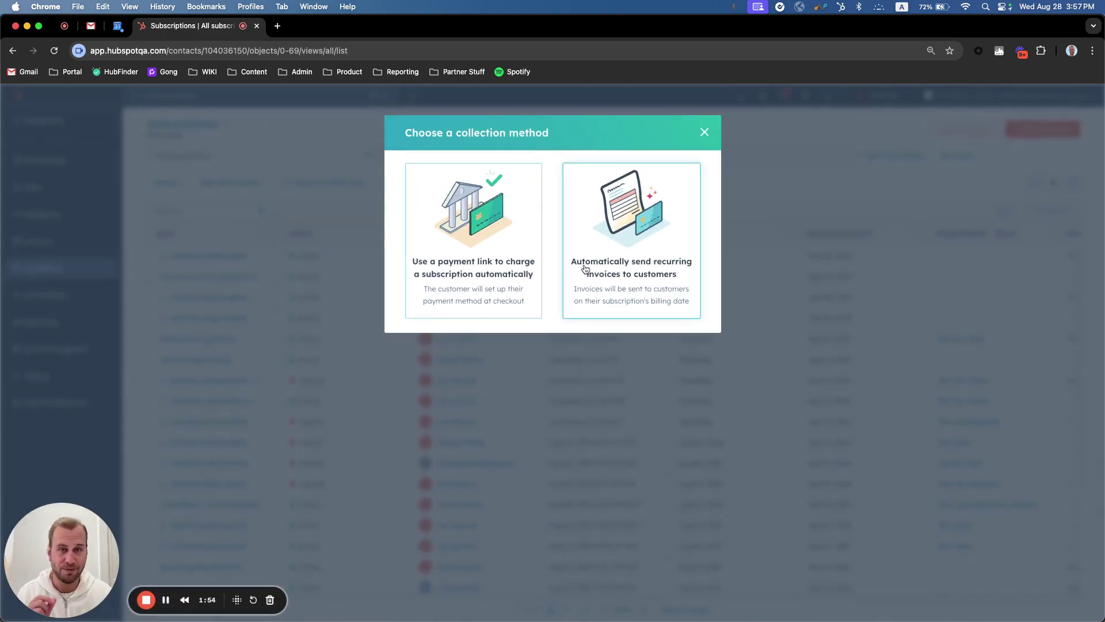
left_click(631, 252)
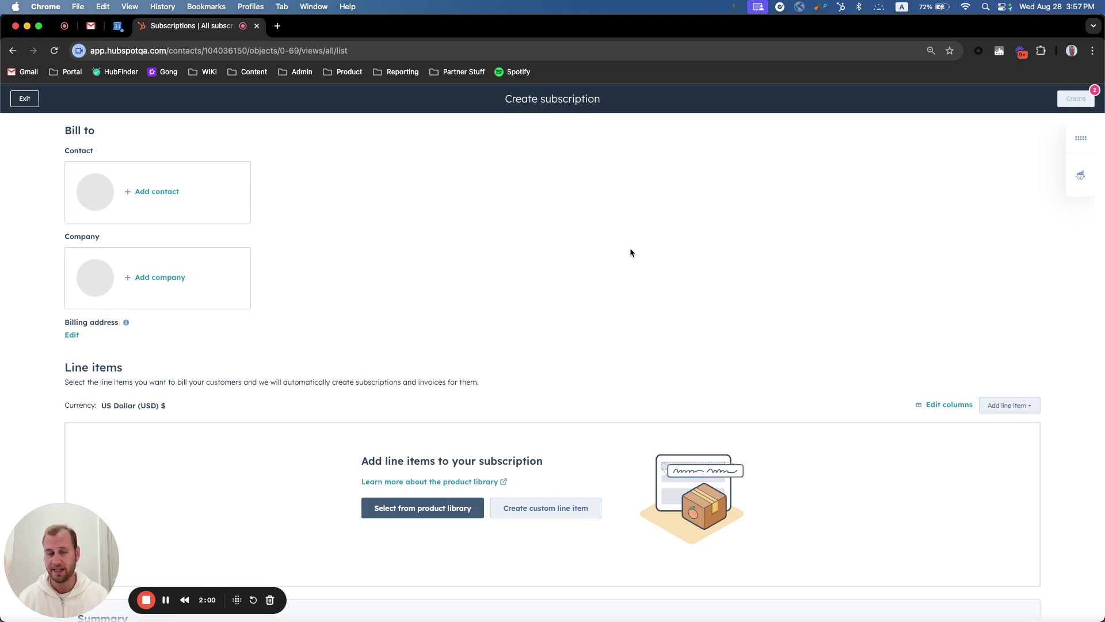
Step: Find the existing Dunder Mifflin contact by name and add them as the subscription's bill-to contact
left_click(160, 197)
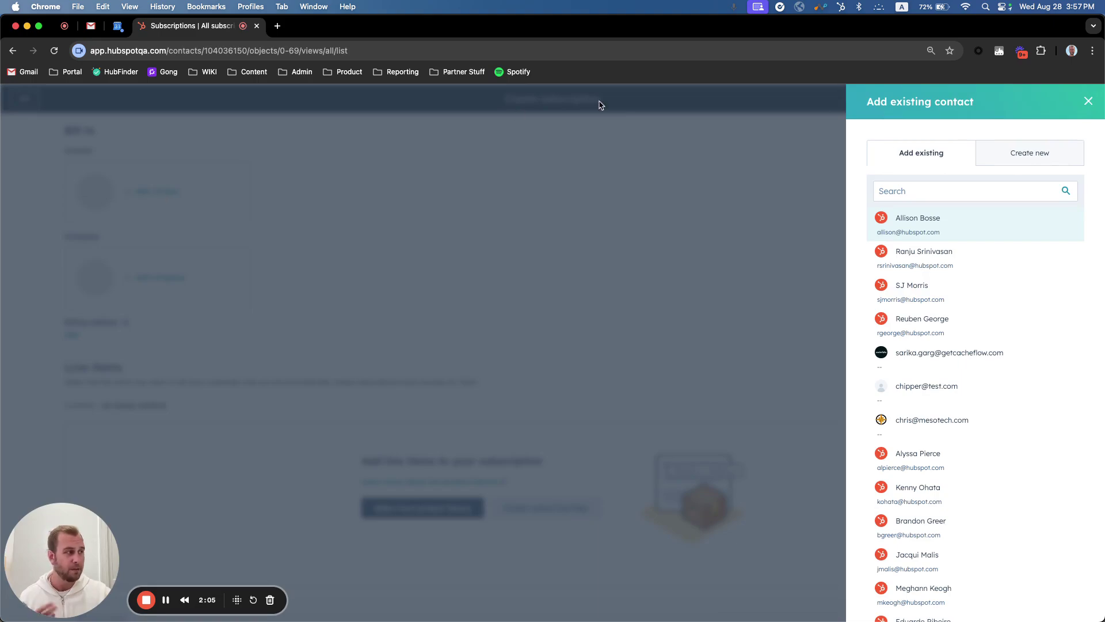
left_click(922, 193)
type("kevin ma")
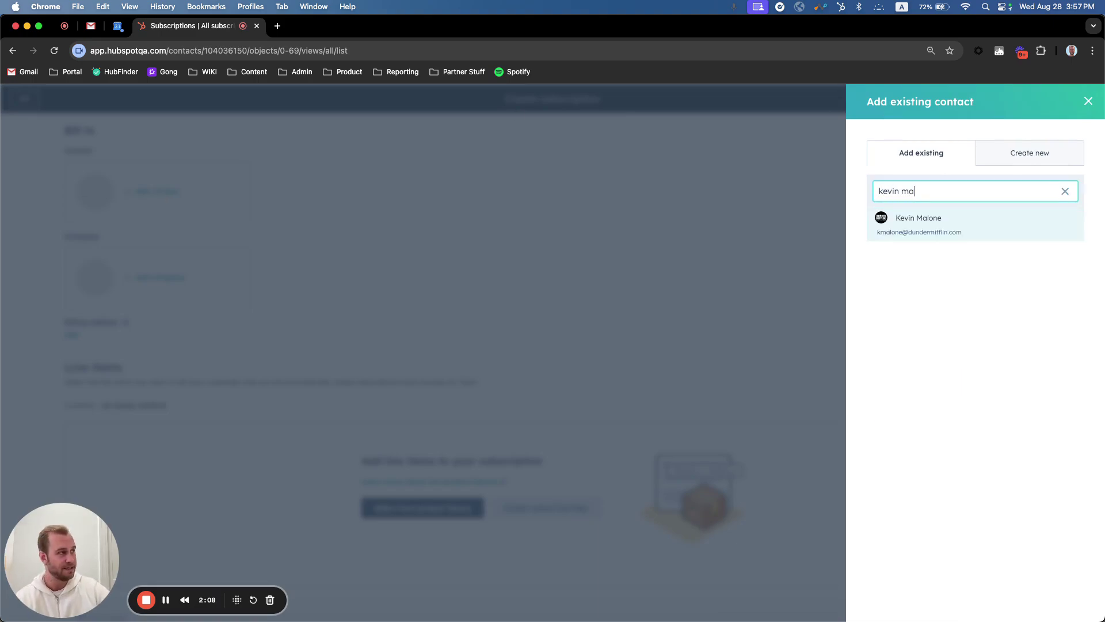
left_click(922, 222)
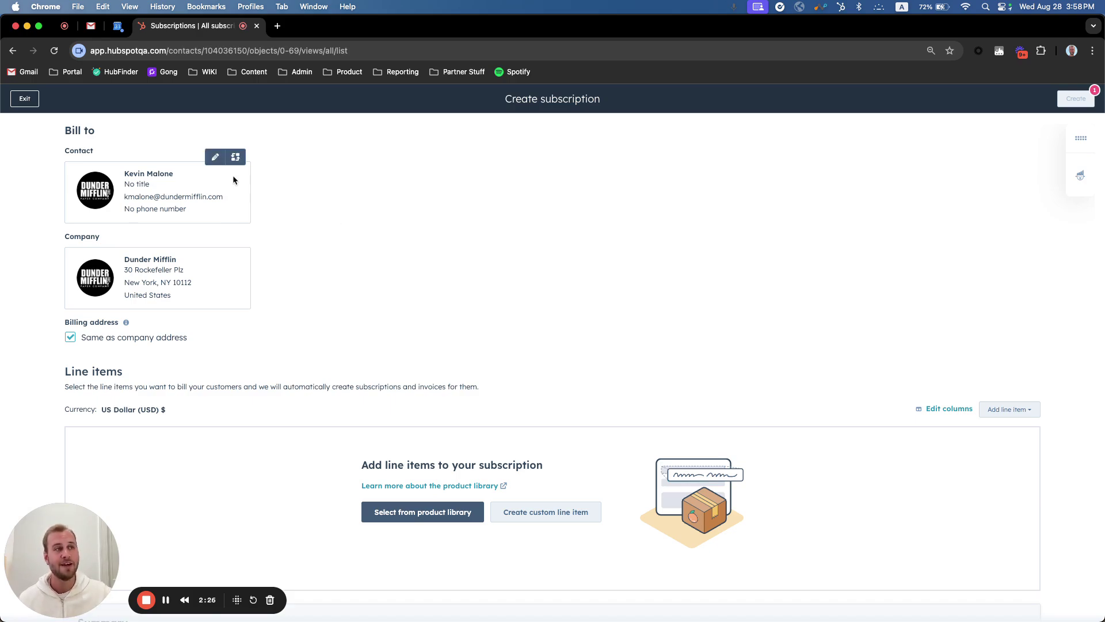
Step: Add the "1 - Monthly Subscription" product from the product library as a line item
left_click(402, 512)
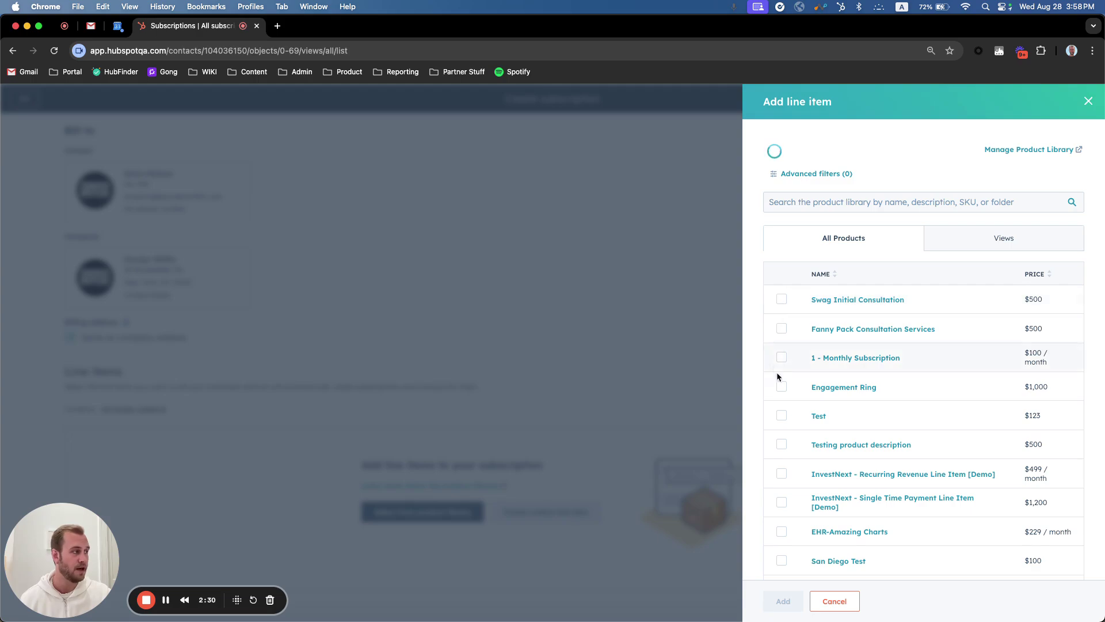
left_click(781, 356)
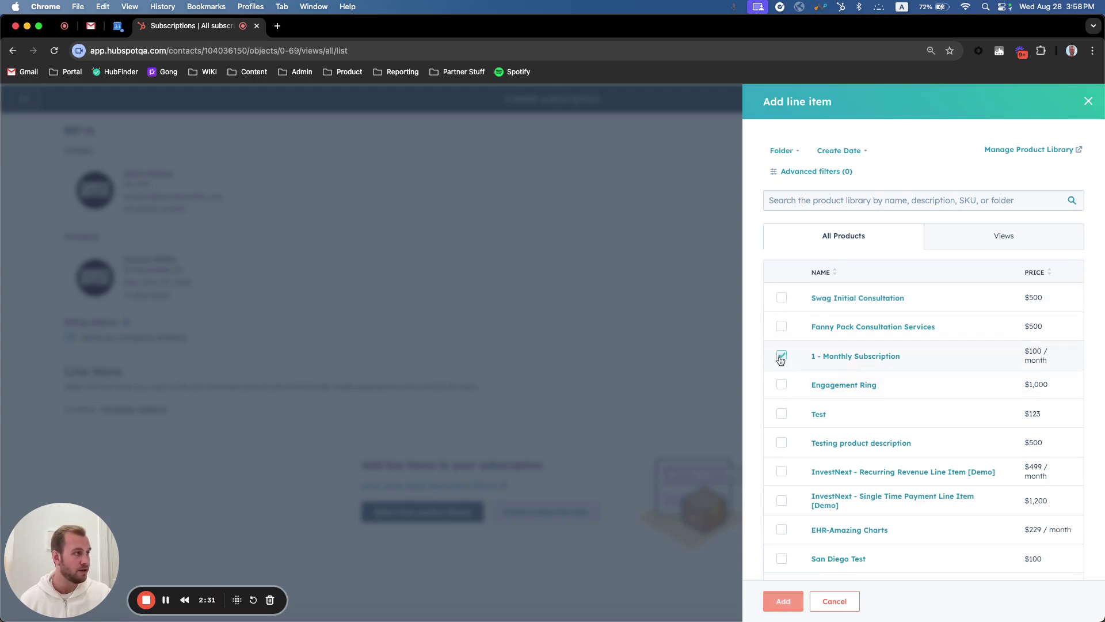
left_click(783, 598)
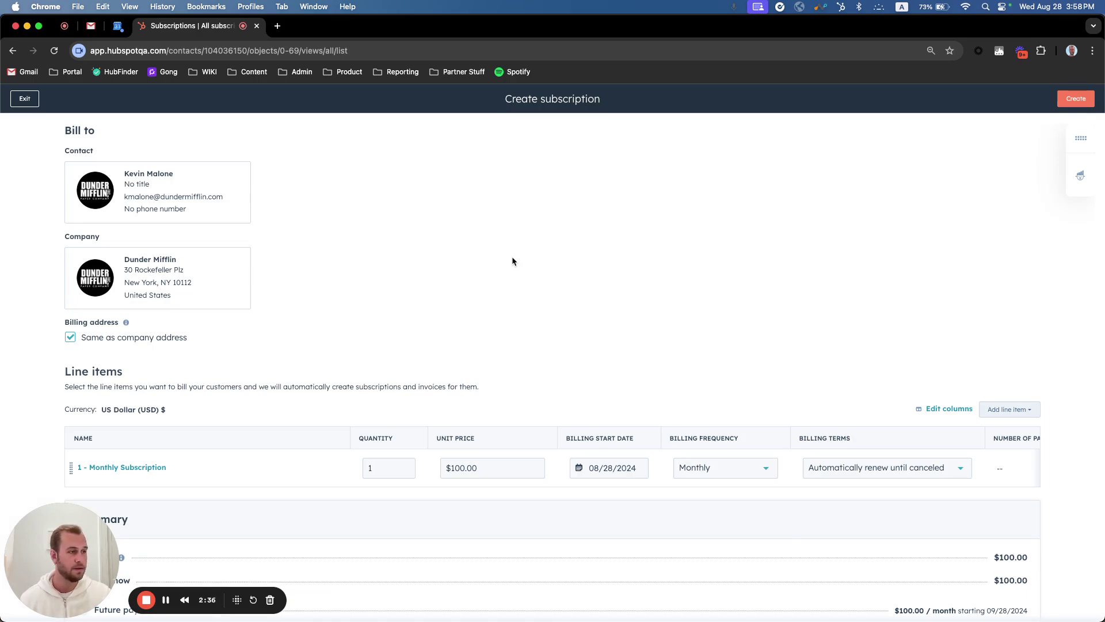
Step: Review the line item's billing frequency and billing terms options, and the payment due options under Payment Collection
scroll(512, 256, "down", 5)
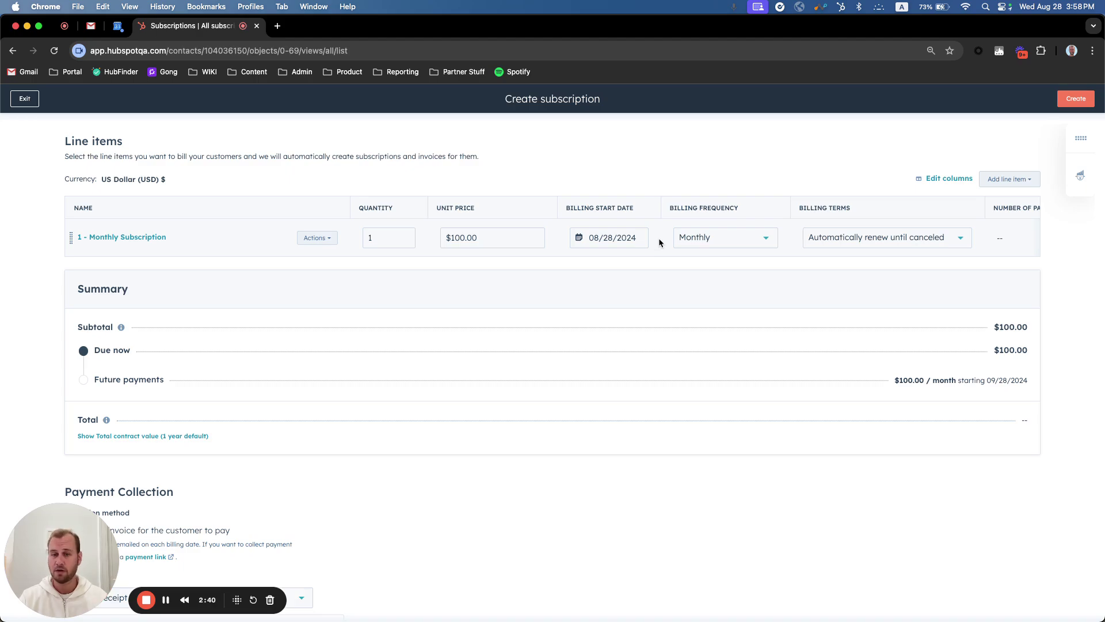
left_click(703, 242)
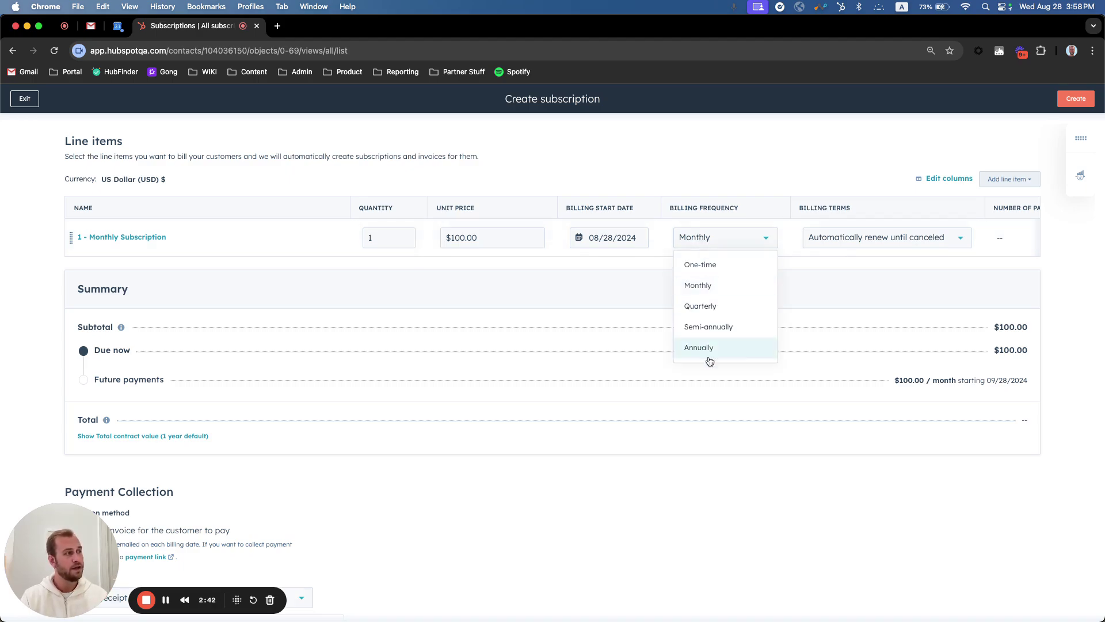
left_click(816, 238)
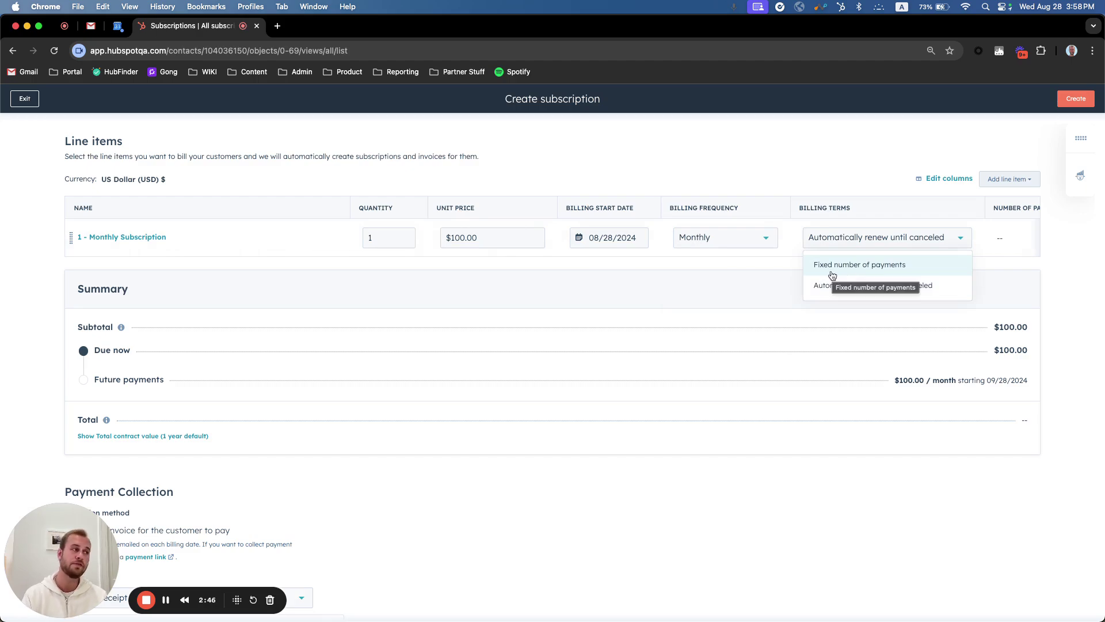
left_click(619, 135)
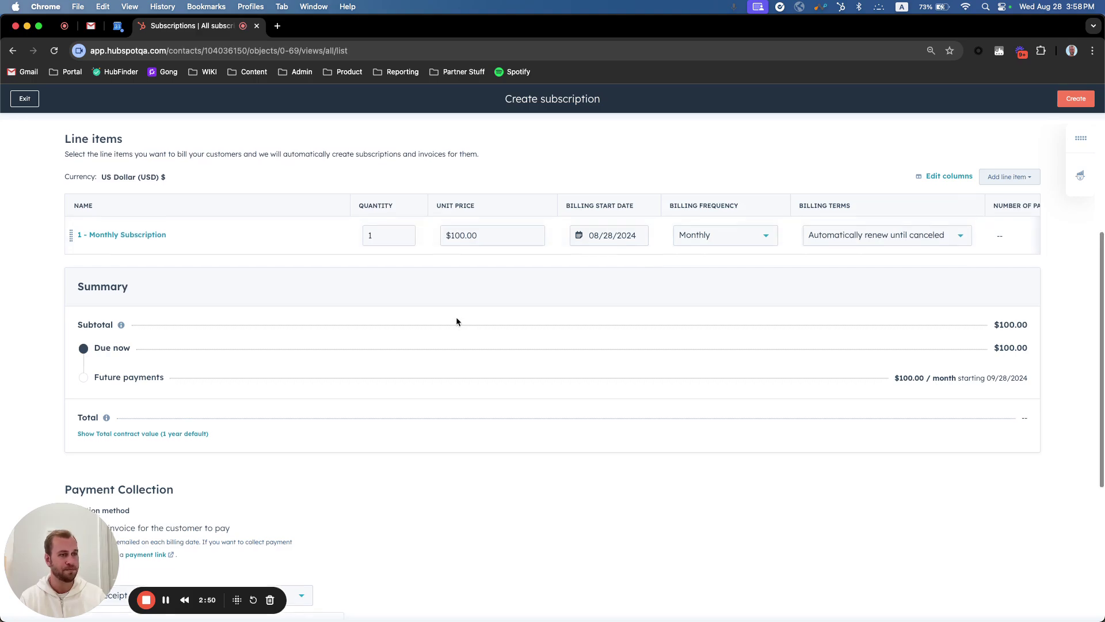
scroll(457, 319, "down", 5)
left_click(181, 331)
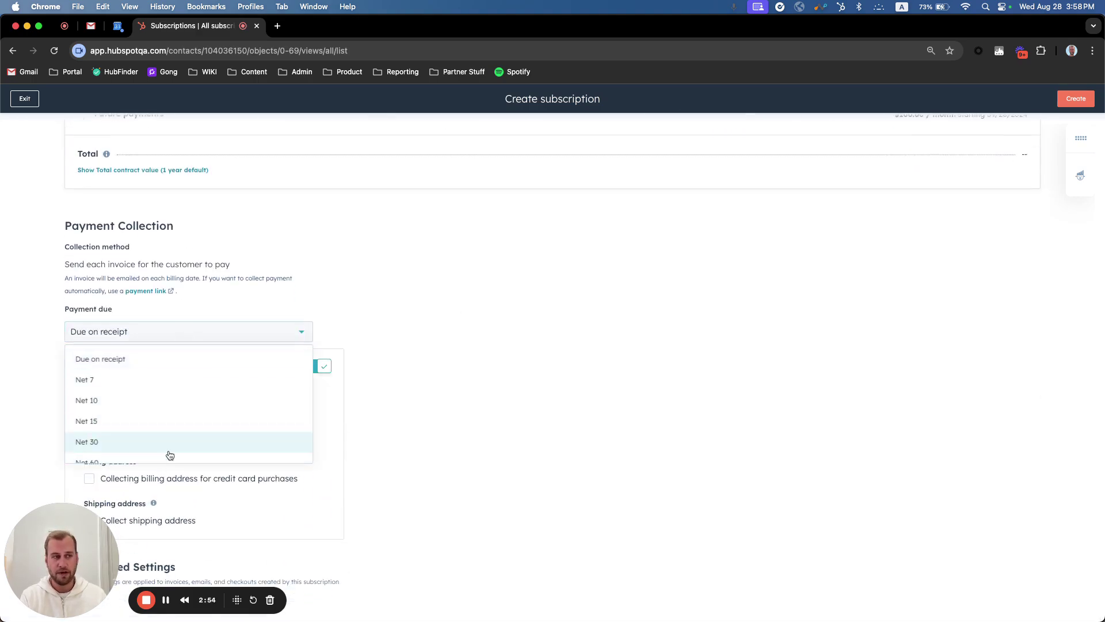
left_click(426, 304)
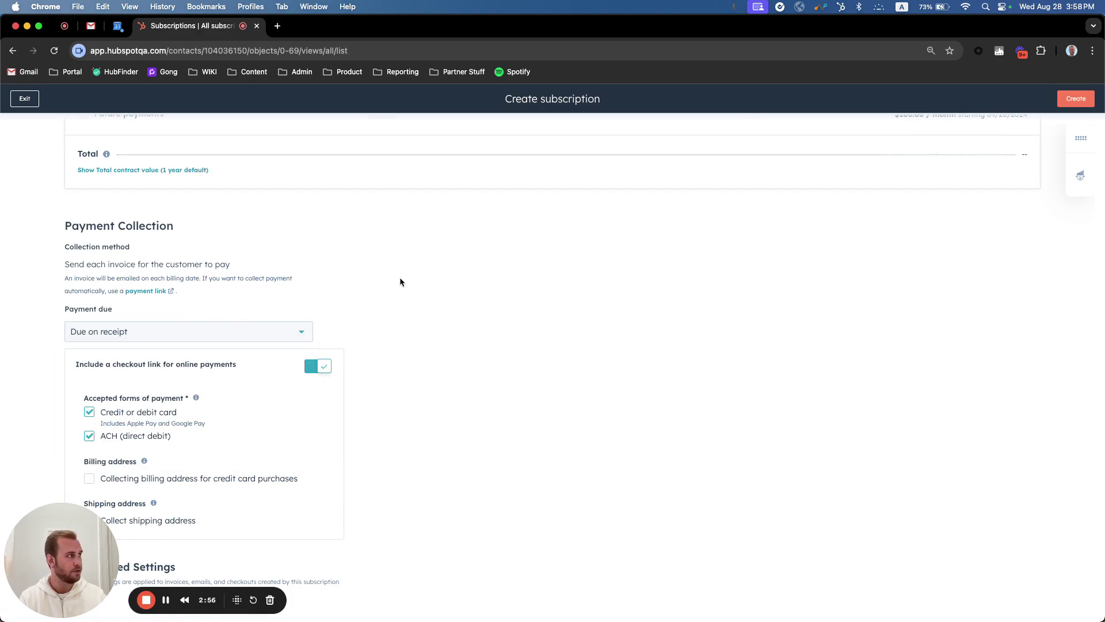
Step: Create the subscription and confirm that invoices are sent automatically on each billing date
scroll(399, 277, "up", 15)
left_click(1076, 99)
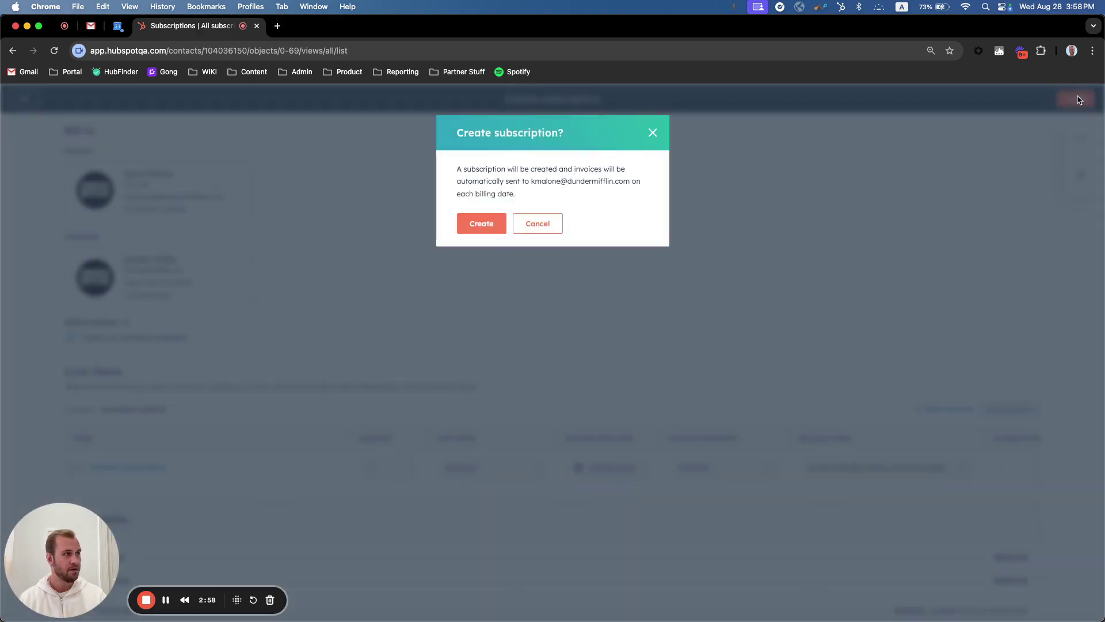
left_click(482, 225)
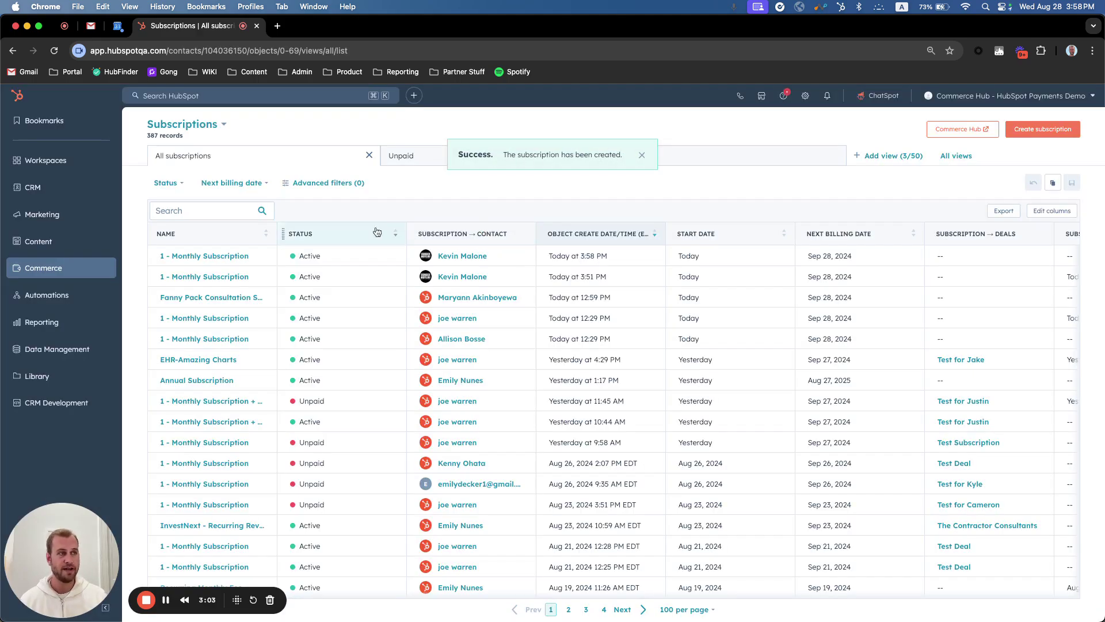
Step: Open the newest subscription in the list and examine its upcoming payments, completed payments, line items, associated records and invoice
left_click(183, 256)
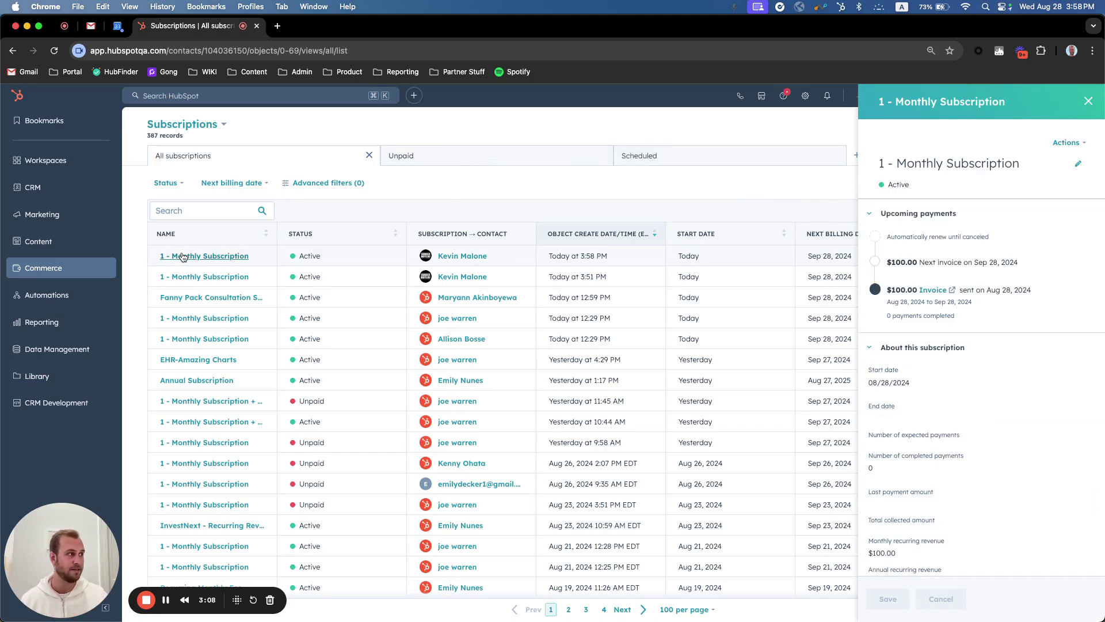
mouse_move(920, 401)
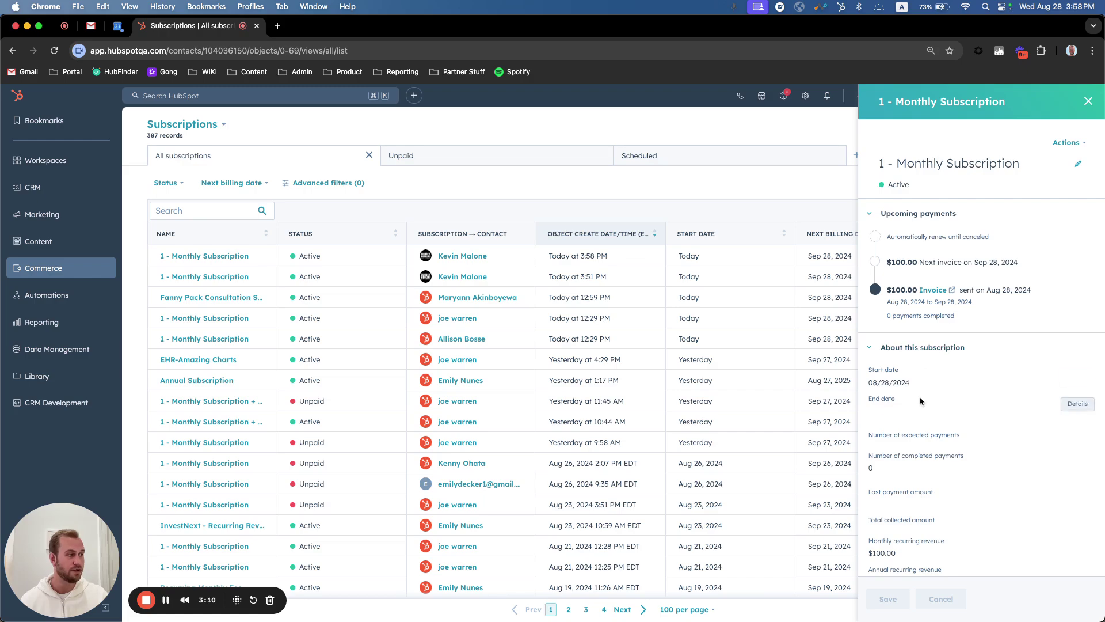
scroll(920, 401, "down", 1)
left_click_drag(875, 431, 867, 433)
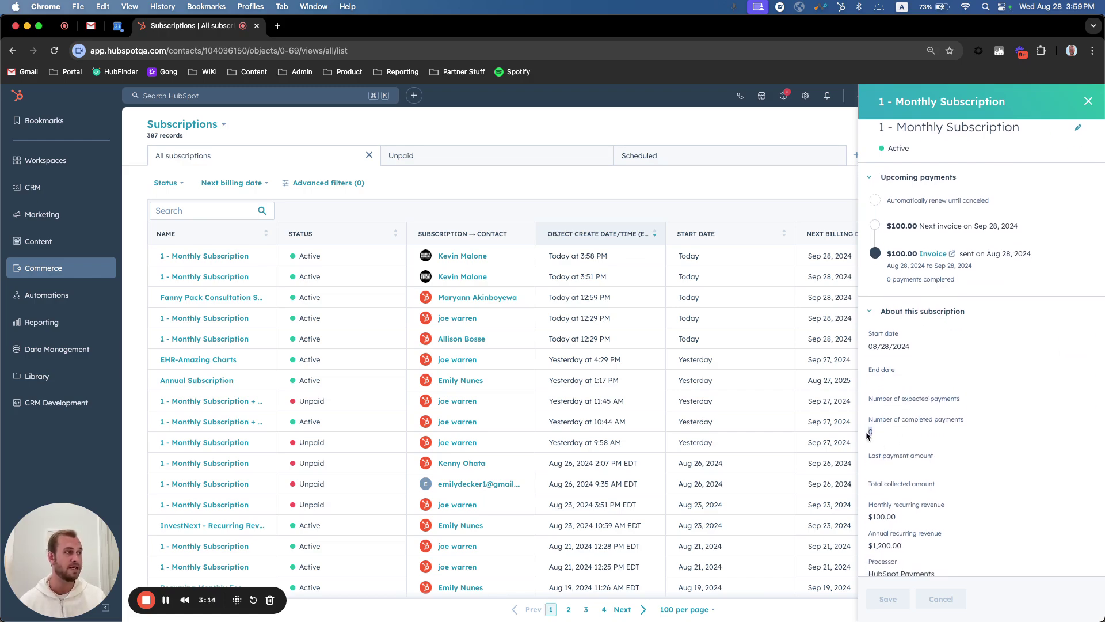
left_click_drag(978, 268, 887, 254)
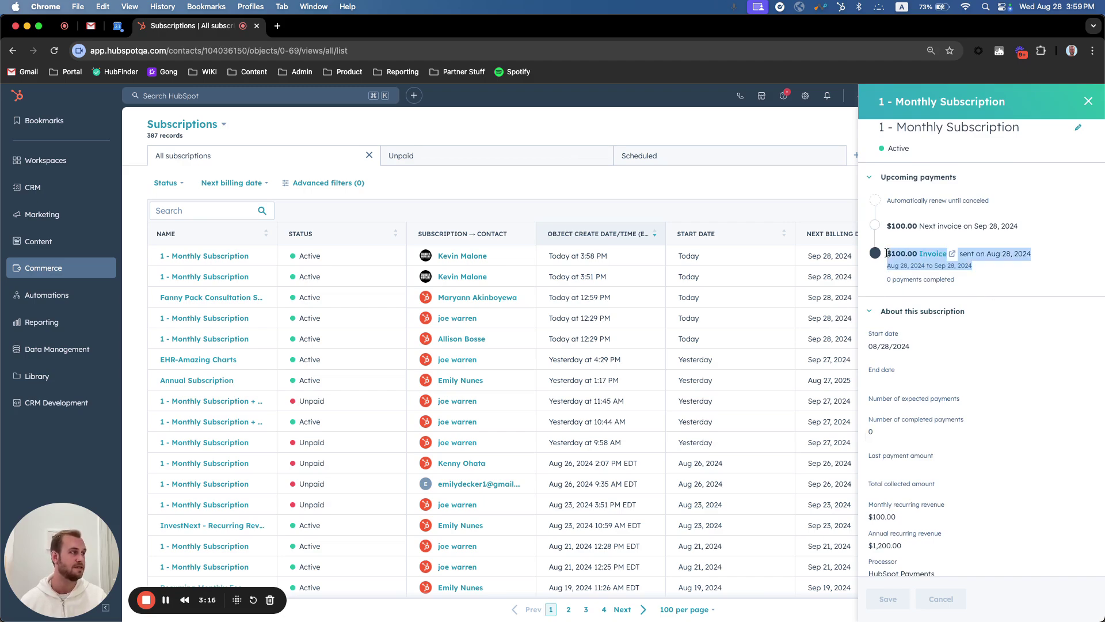
left_click_drag(1034, 223, 887, 225)
scroll(974, 245, "down", 1)
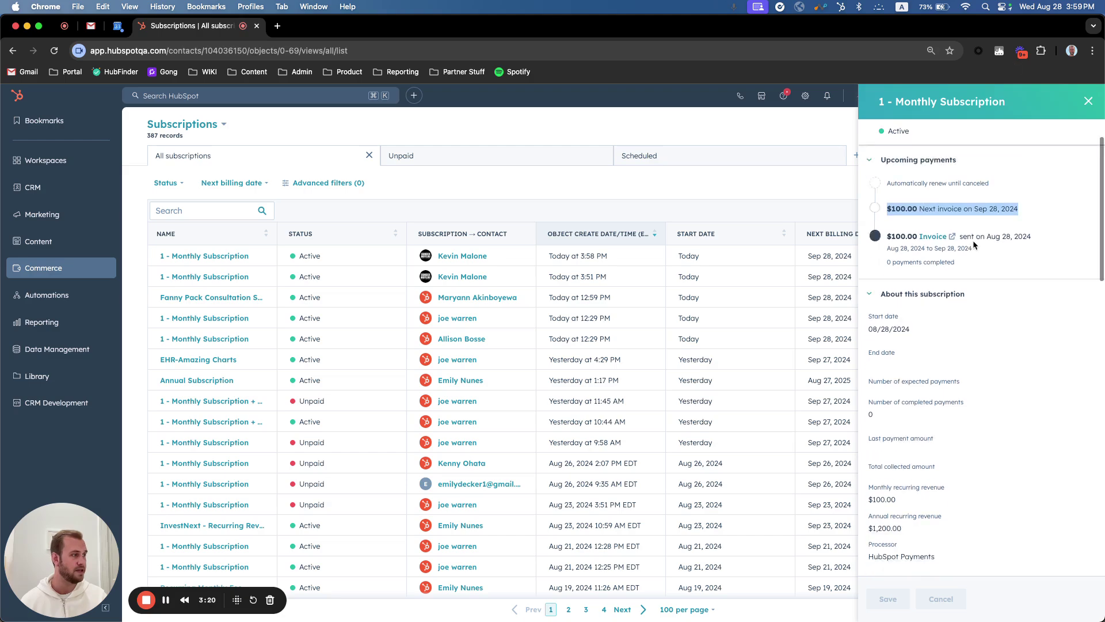
scroll(974, 246, "down", 10)
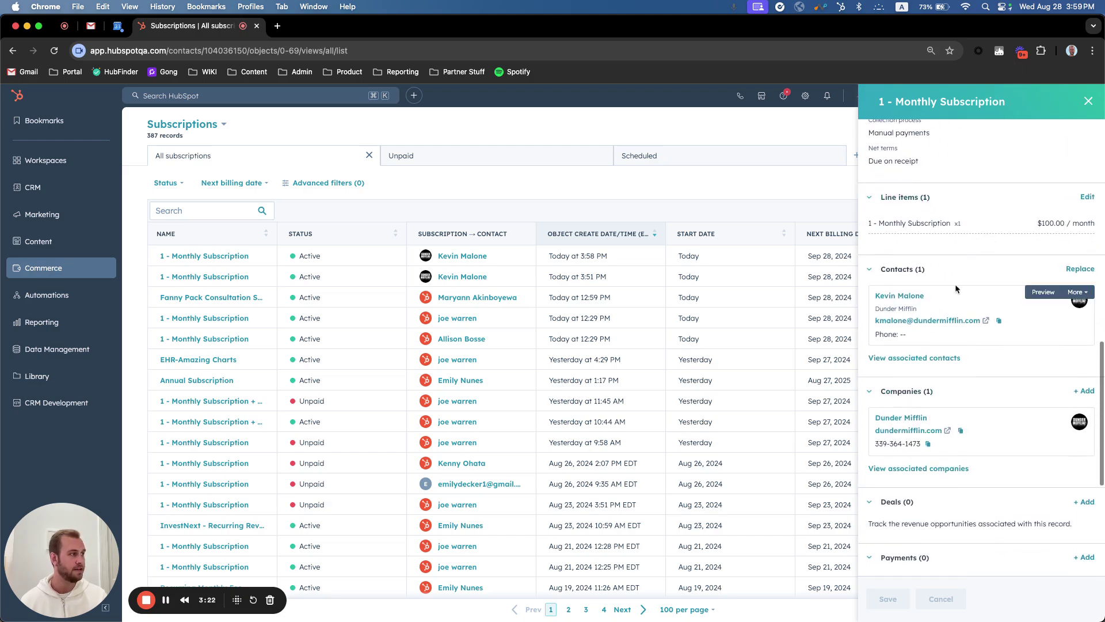
scroll(960, 410, "down", 3)
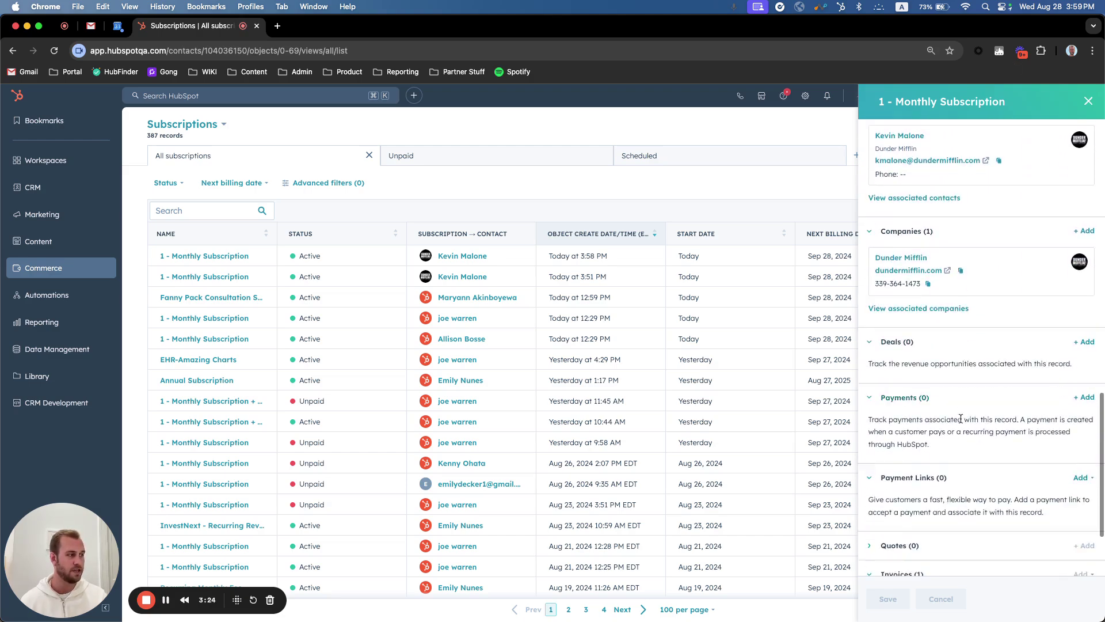
scroll(961, 419, "down", 2)
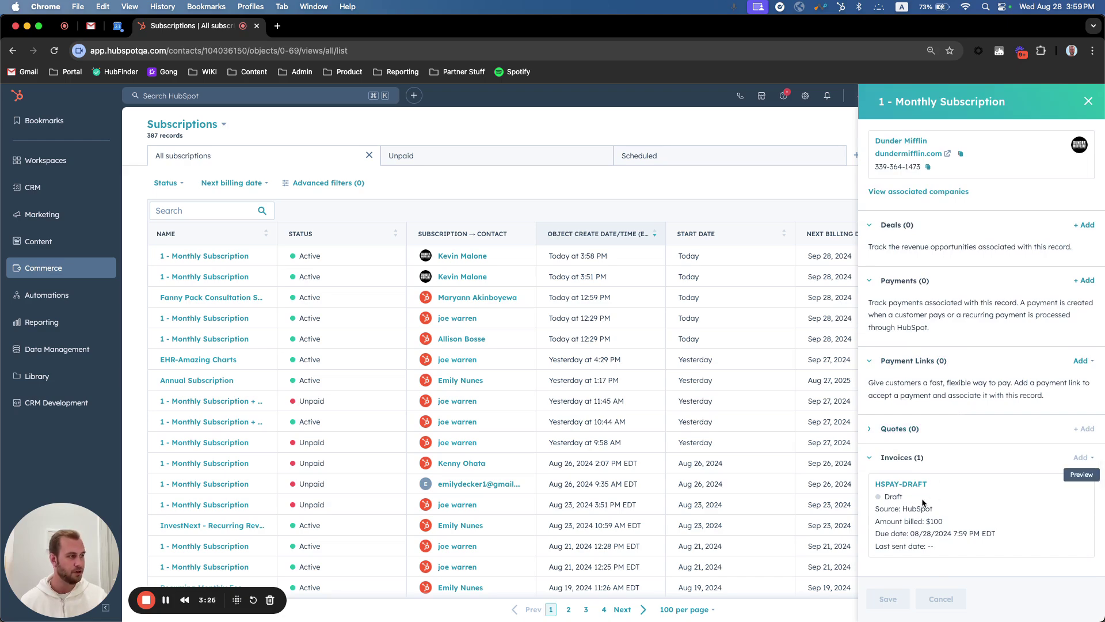
Step: Reload the subscriptions list and reopen the newest subscription to check its invoice status
key("super+r")
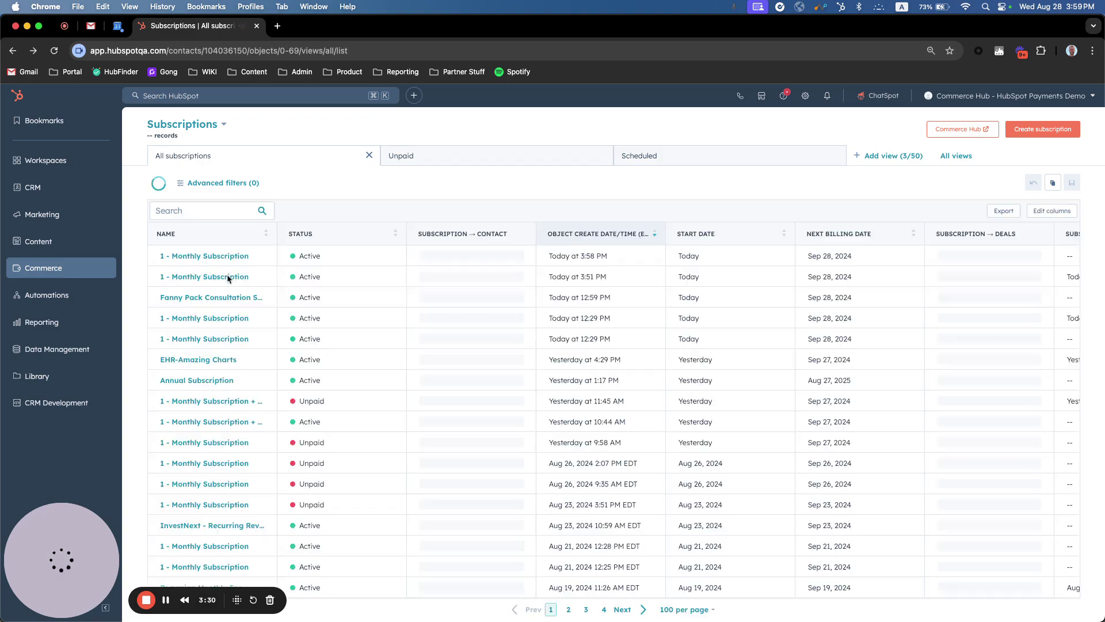
left_click(209, 255)
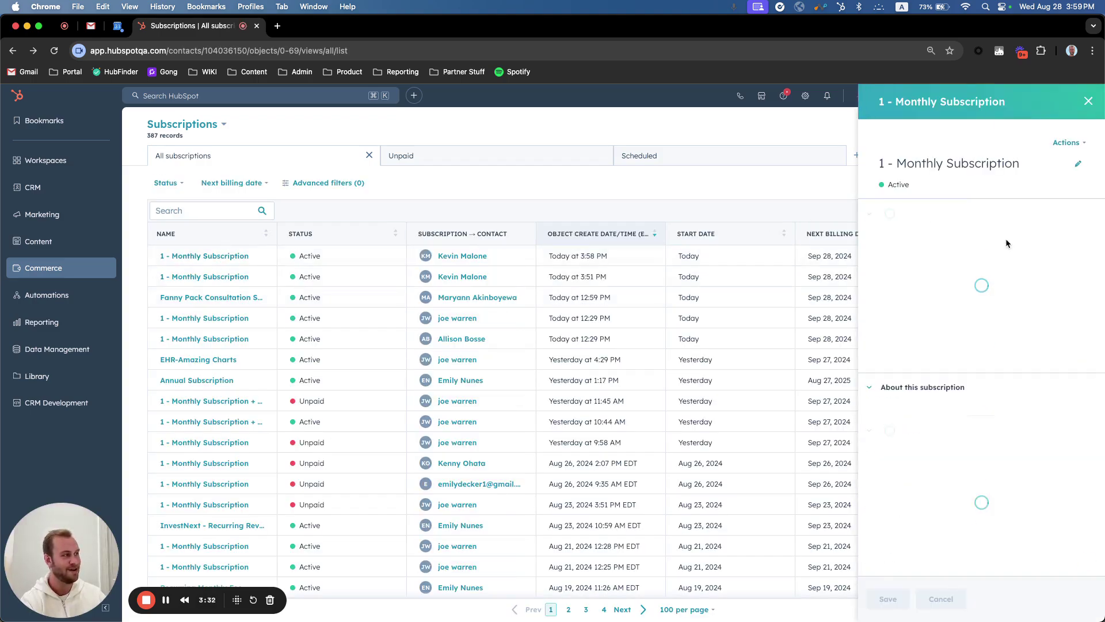
scroll(1006, 238, "down", 10)
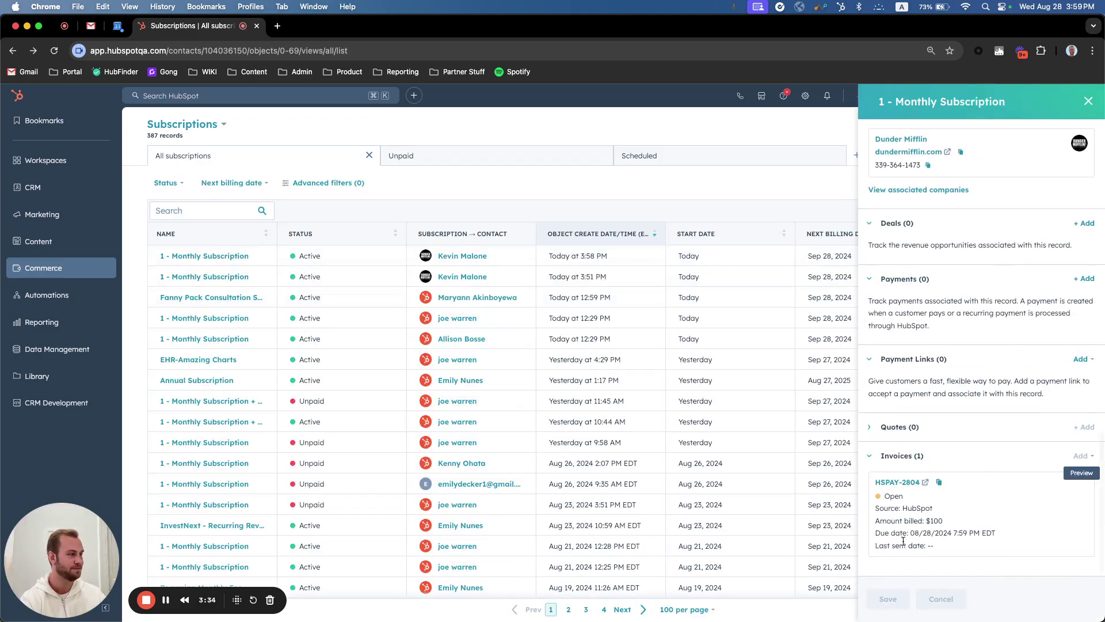
Step: Examine the subscription's monthly recurring revenue and its upcoming payments
scroll(897, 498, "up", 10)
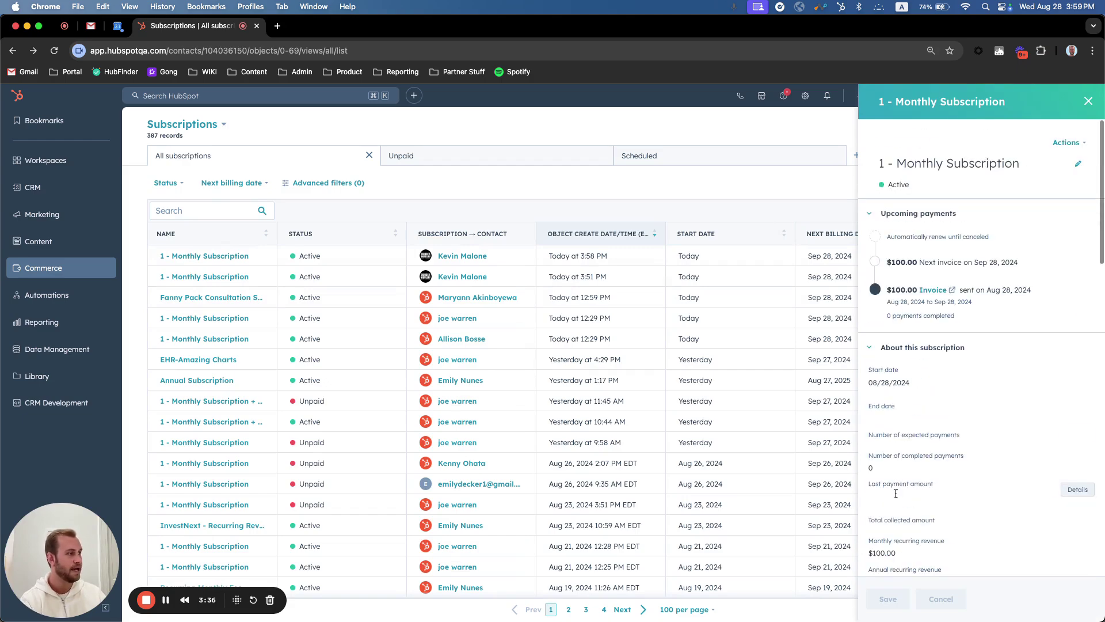
scroll(901, 490, "down", 2)
double_click(903, 486)
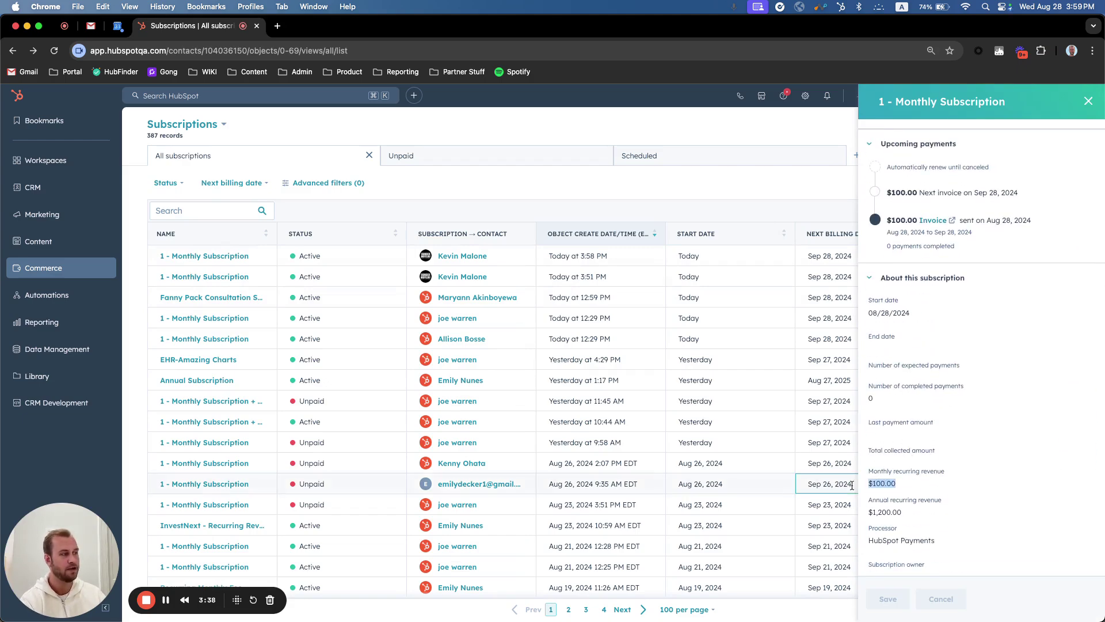
scroll(1009, 281, "up", 3)
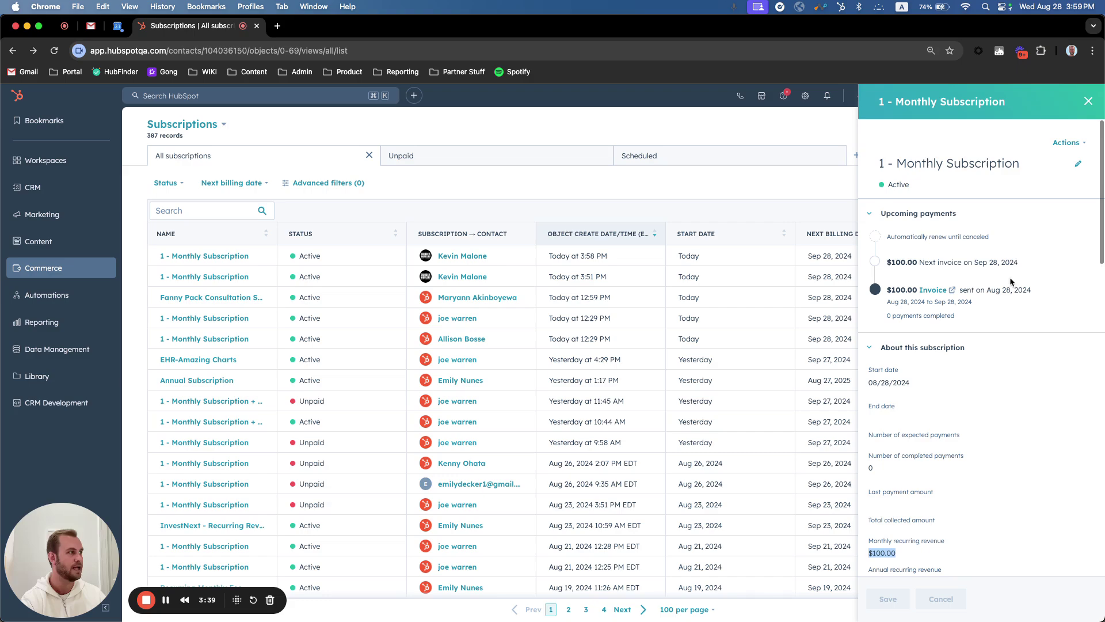
Step: Try setting the unit price of the subscription's monthly line item to $200.00, and discard the changes
left_click(1073, 143)
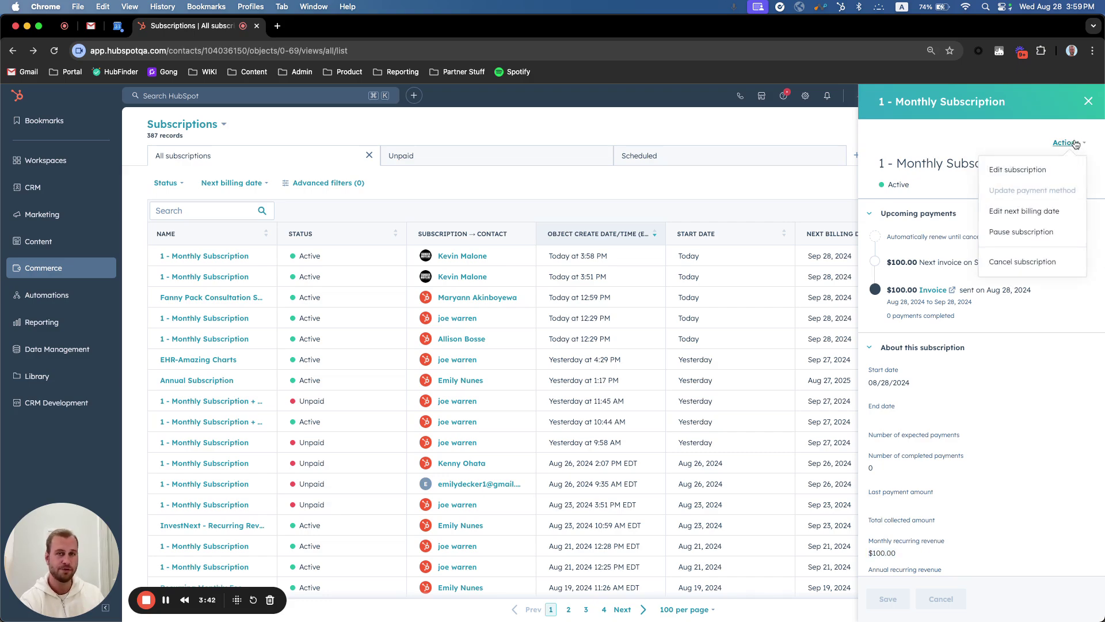
left_click(1017, 169)
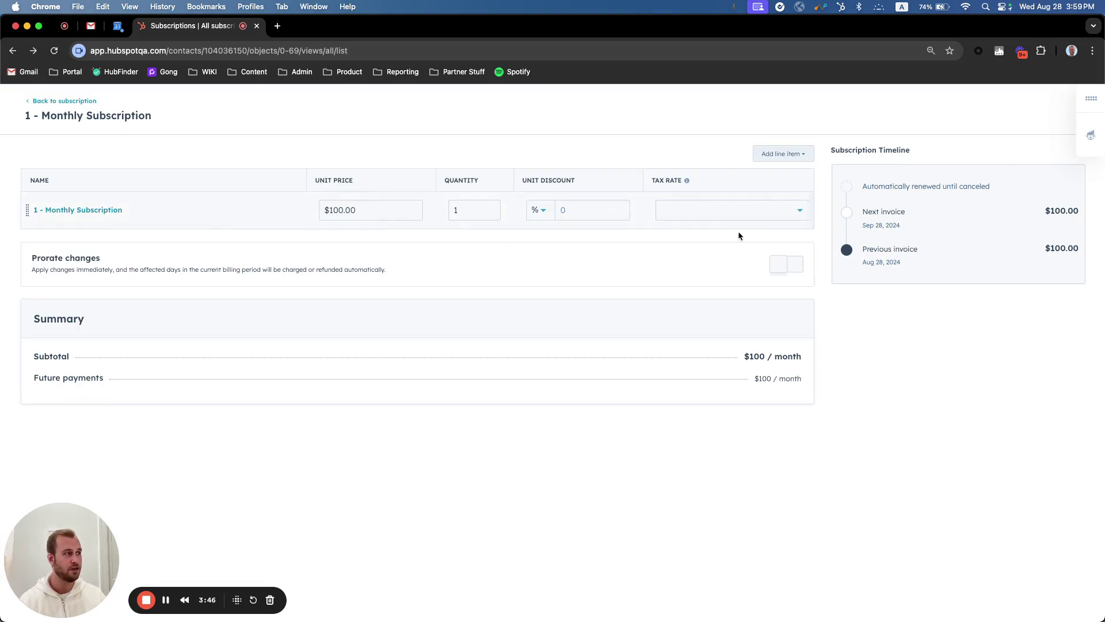
left_click(332, 210)
key("Delete")
type("2")
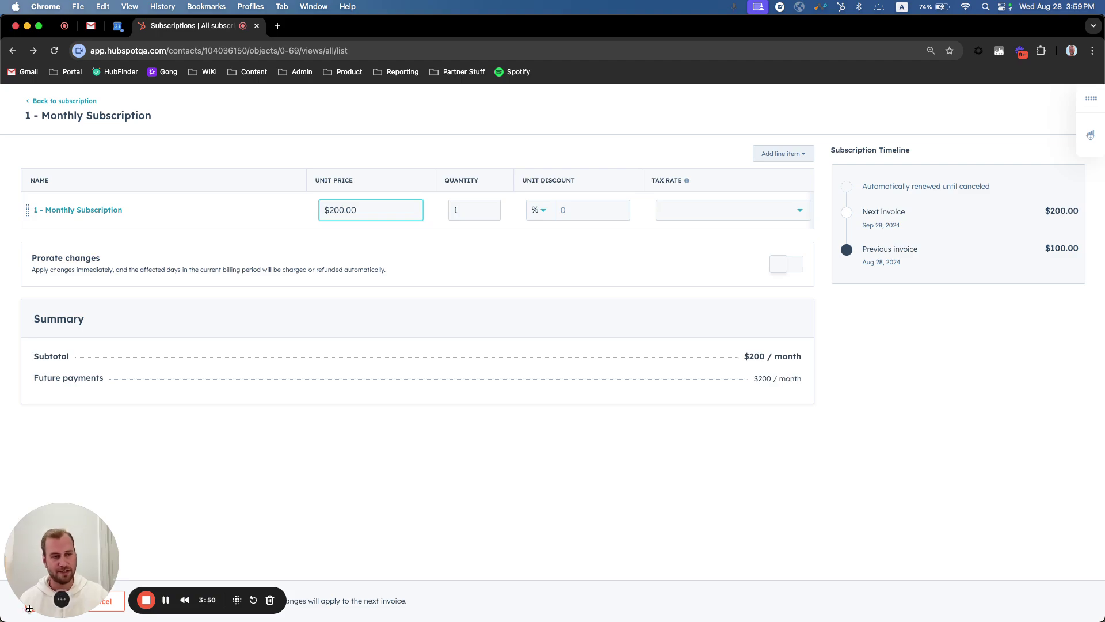
left_click_drag(29, 609, 32, 555)
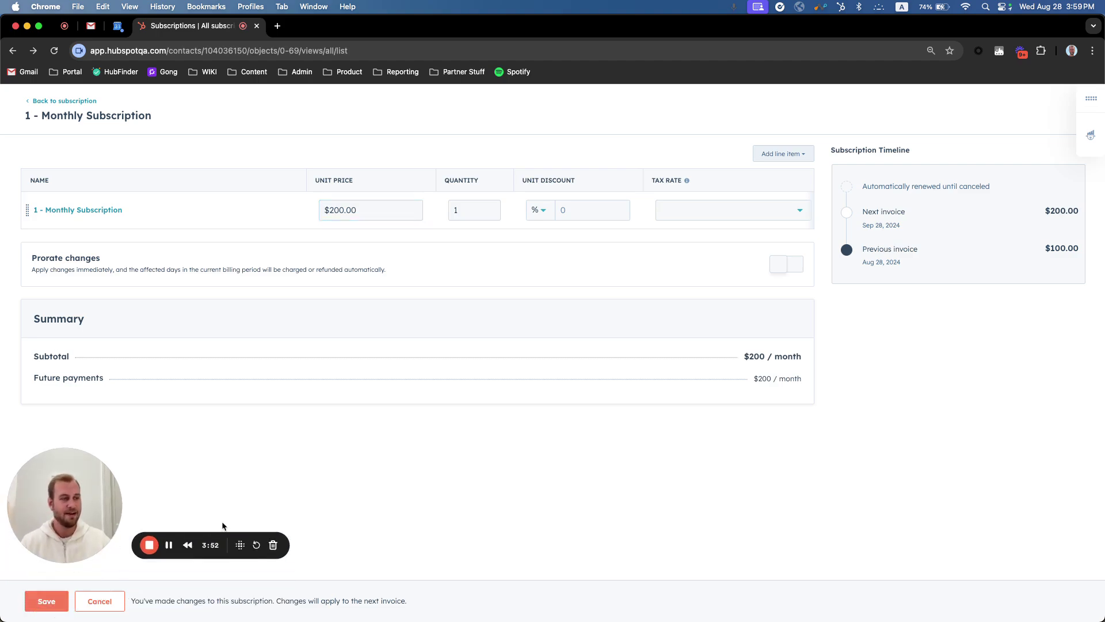
left_click(102, 599)
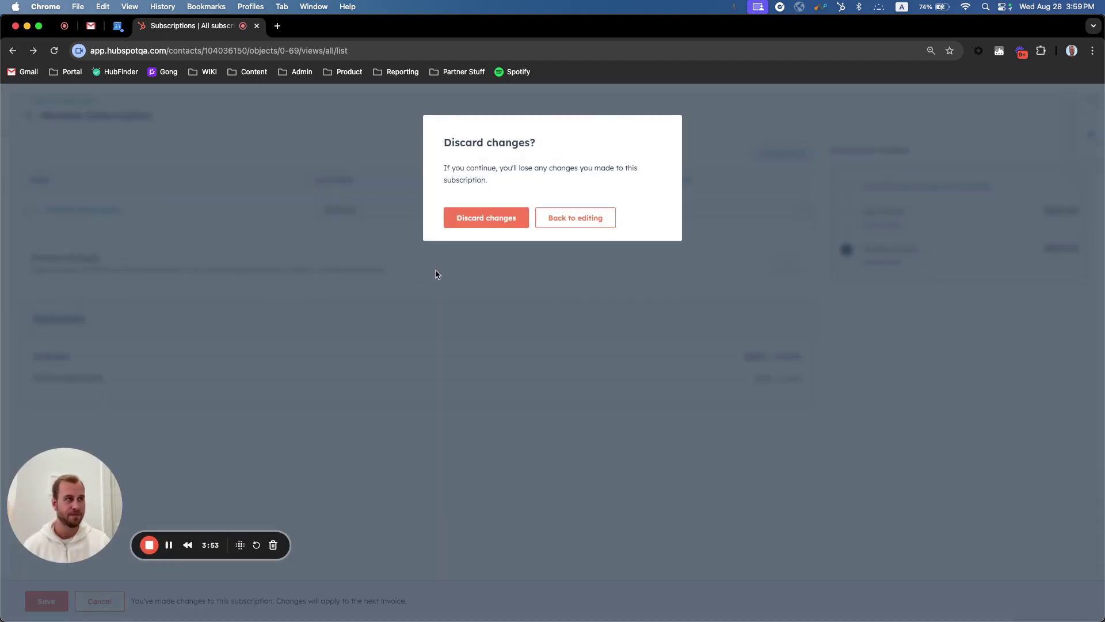
left_click(494, 227)
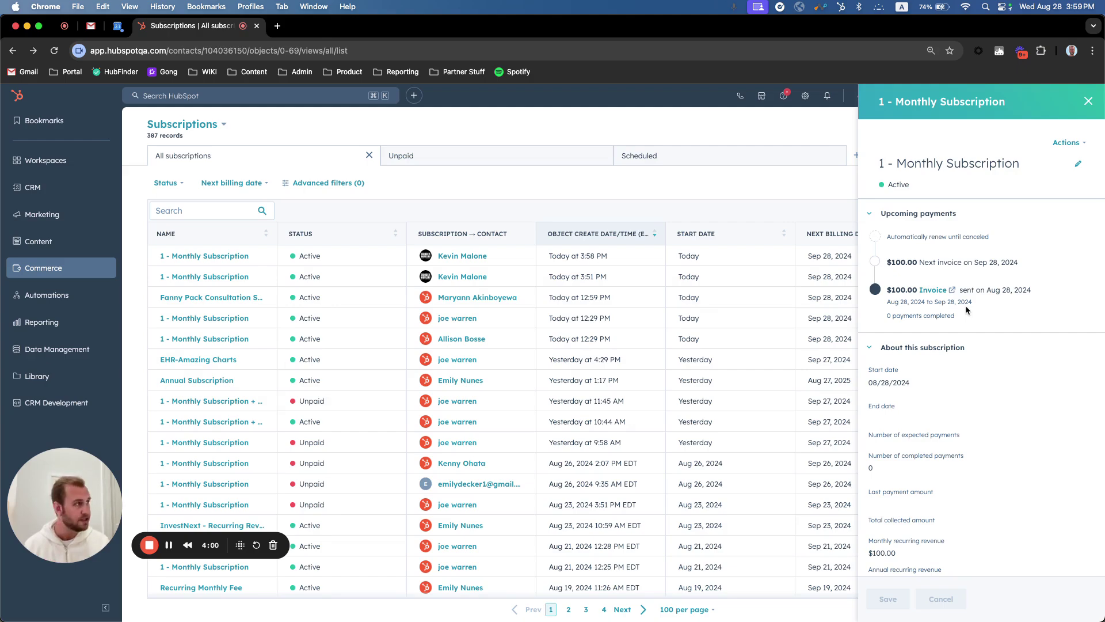
Step: Examine the subscription's status and its associated invoice's status and due date
left_click_drag(922, 186, 881, 187)
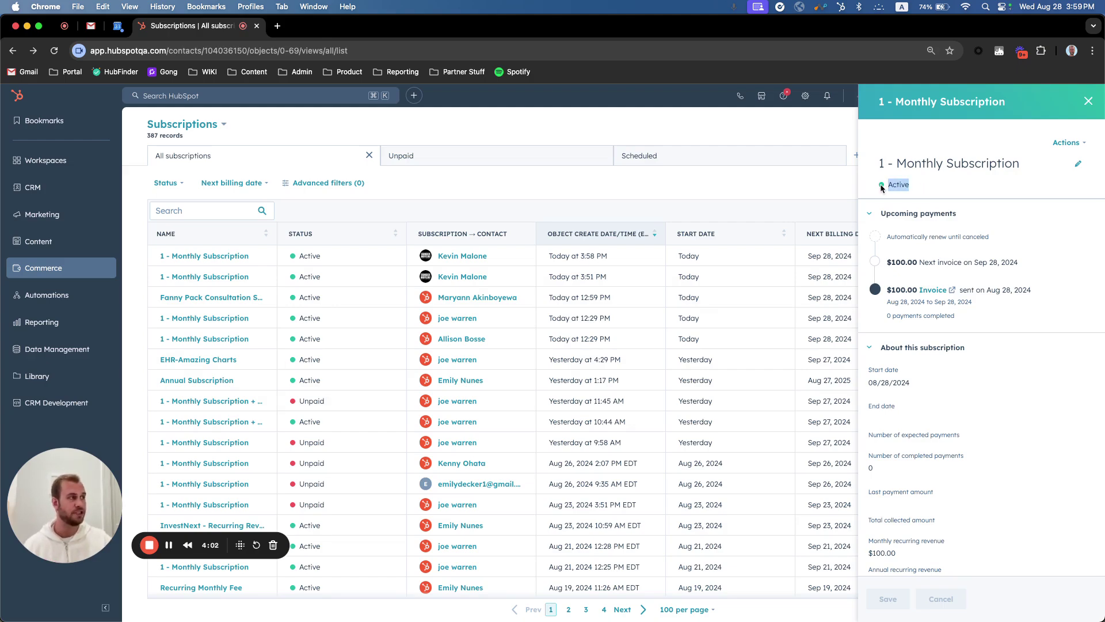
scroll(927, 196, "down", 10)
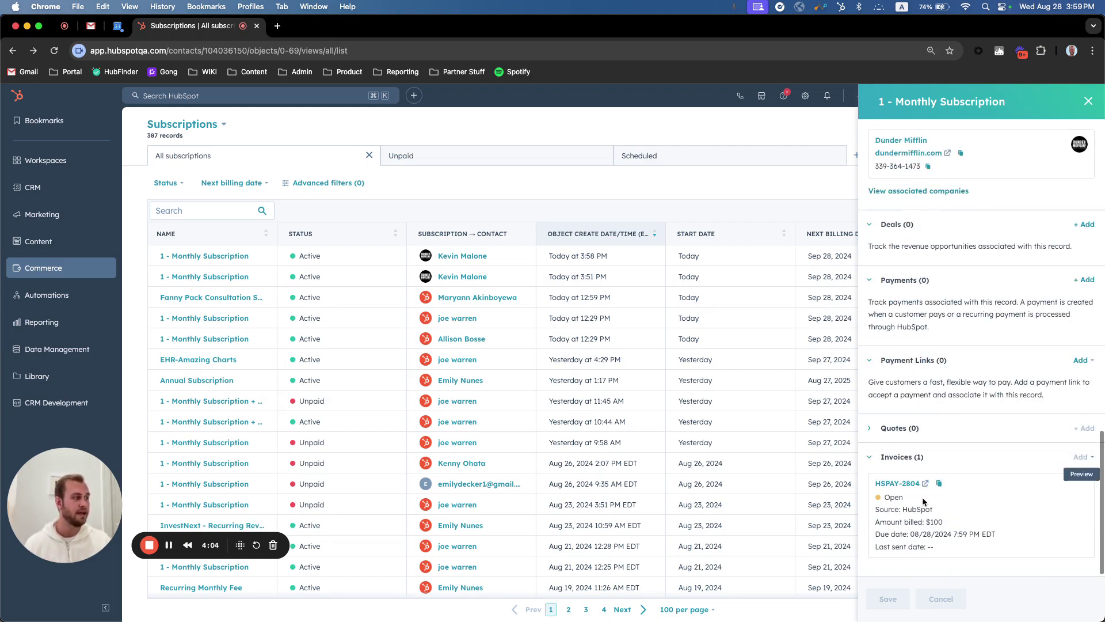
left_click_drag(922, 501, 883, 498)
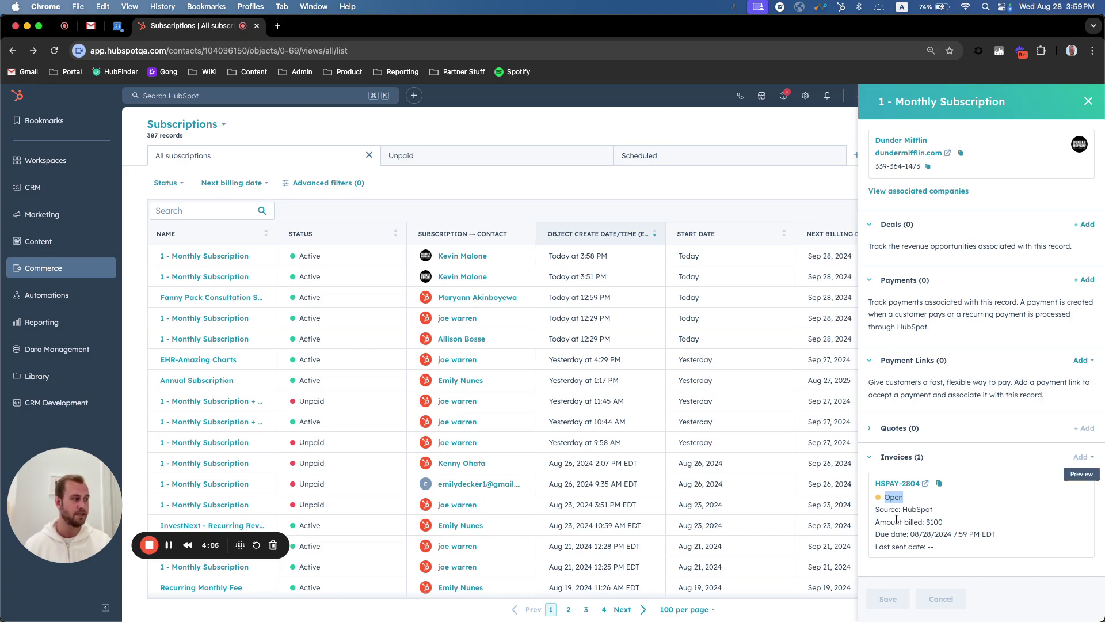
left_click_drag(911, 534, 1022, 536)
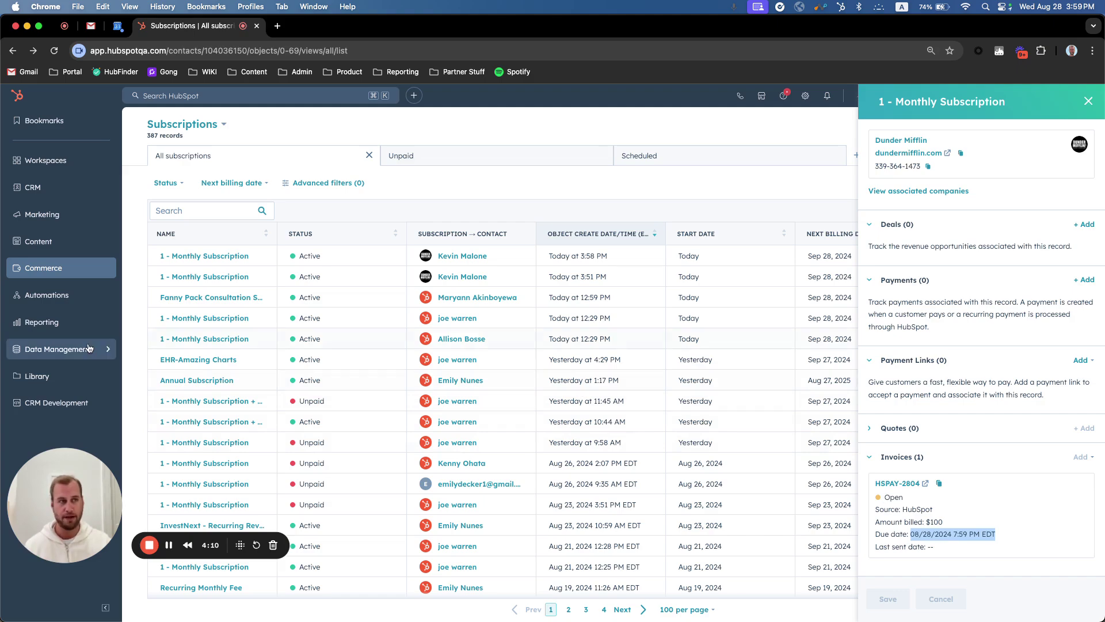
Step: Go to the workflows area and start creating a new workflow from scratch
mouse_move(82, 298)
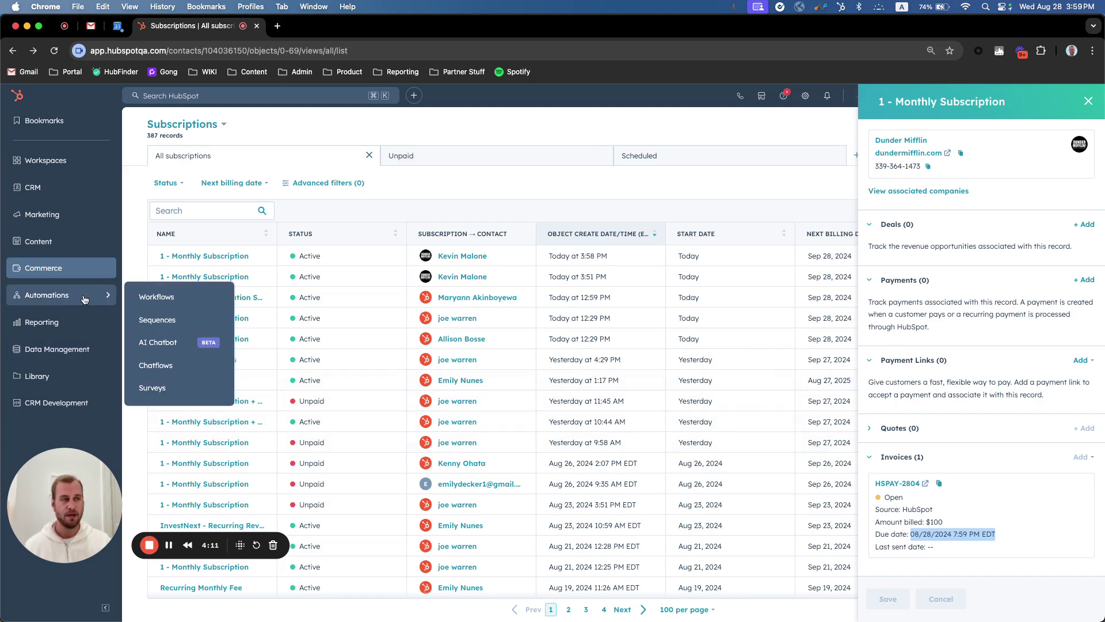
left_click(156, 297)
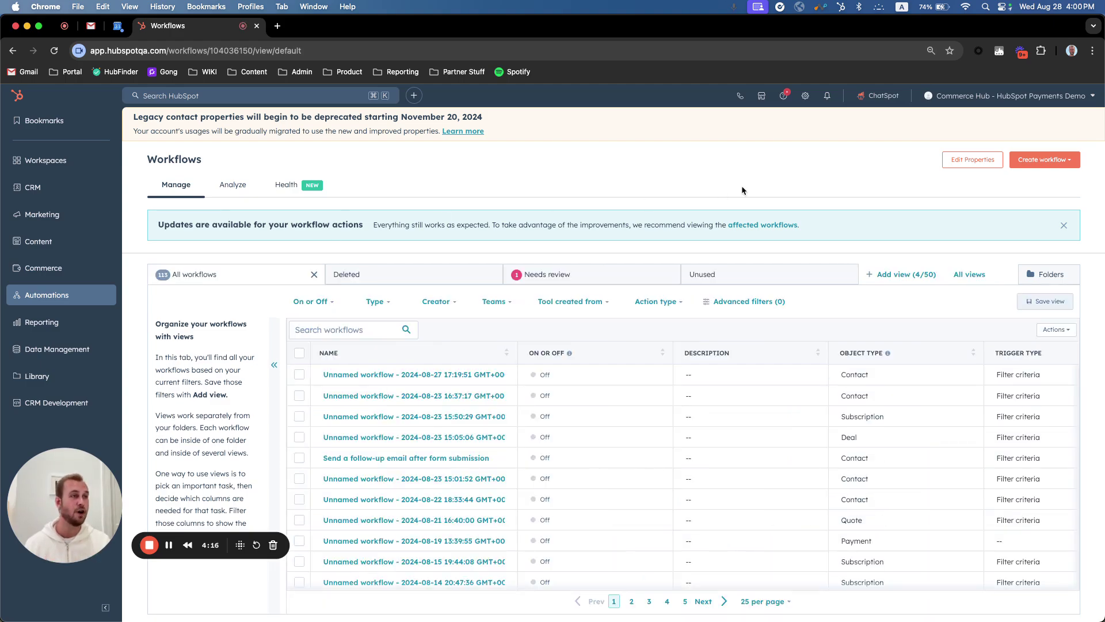
left_click(1043, 159)
left_click(1036, 182)
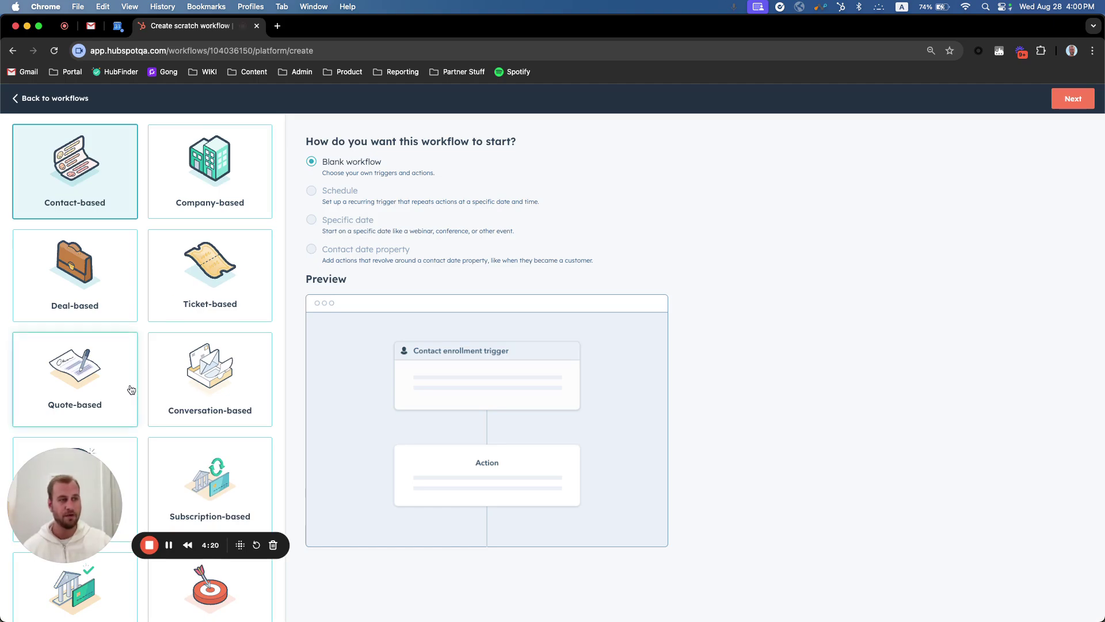
Step: Choose the subscription-based type for the blank workflow, and switch it to invoice-based
scroll(132, 390, "down", 5)
left_click(240, 289)
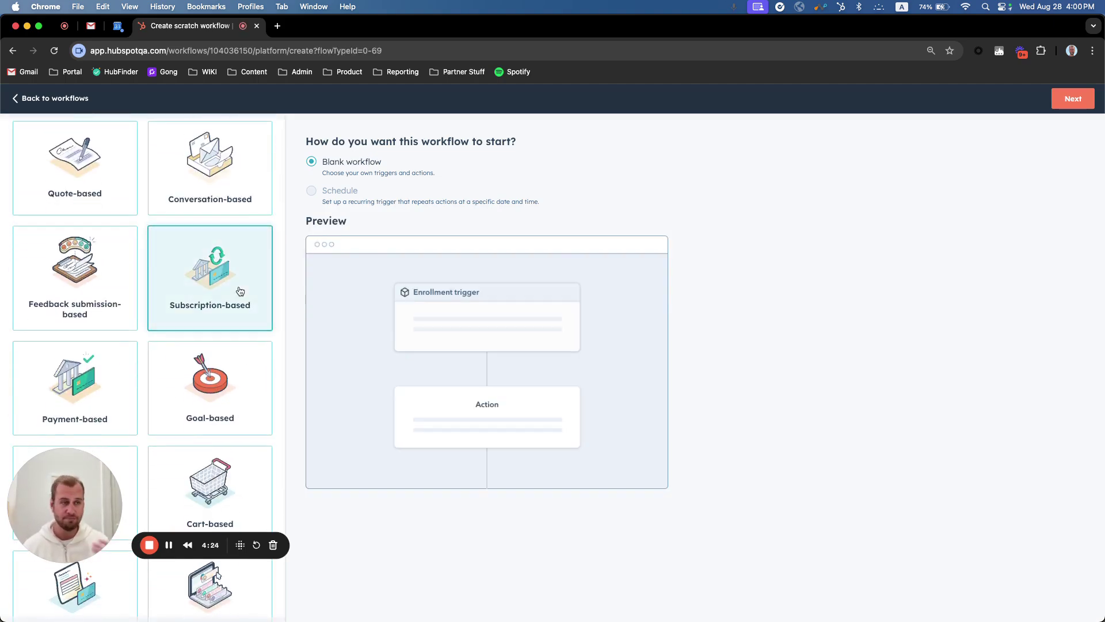
scroll(240, 289, "down", 5)
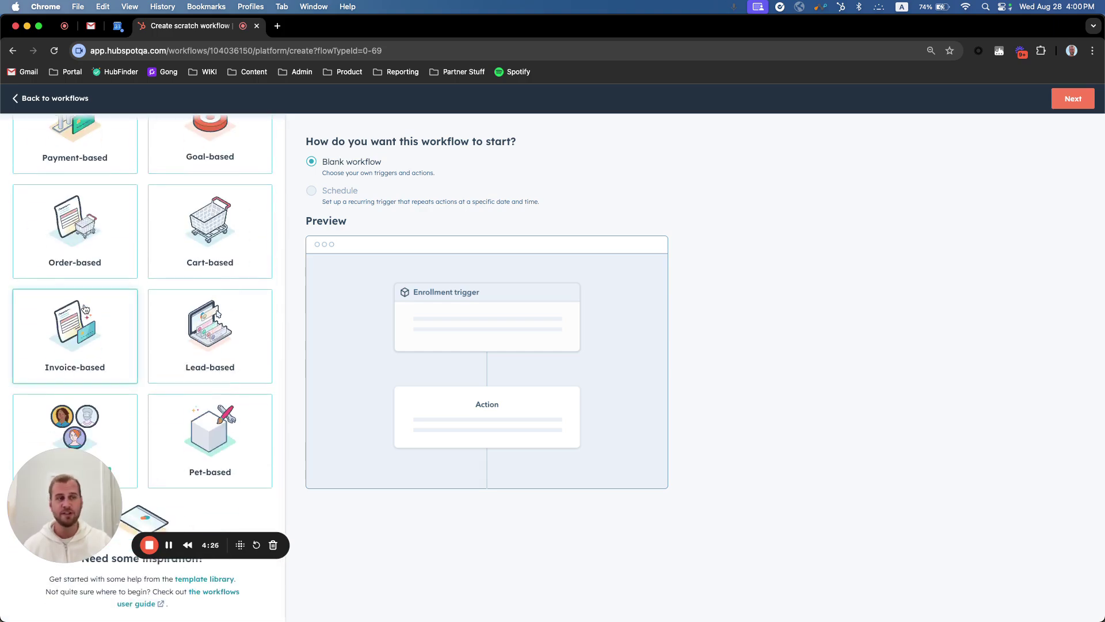
left_click(84, 309)
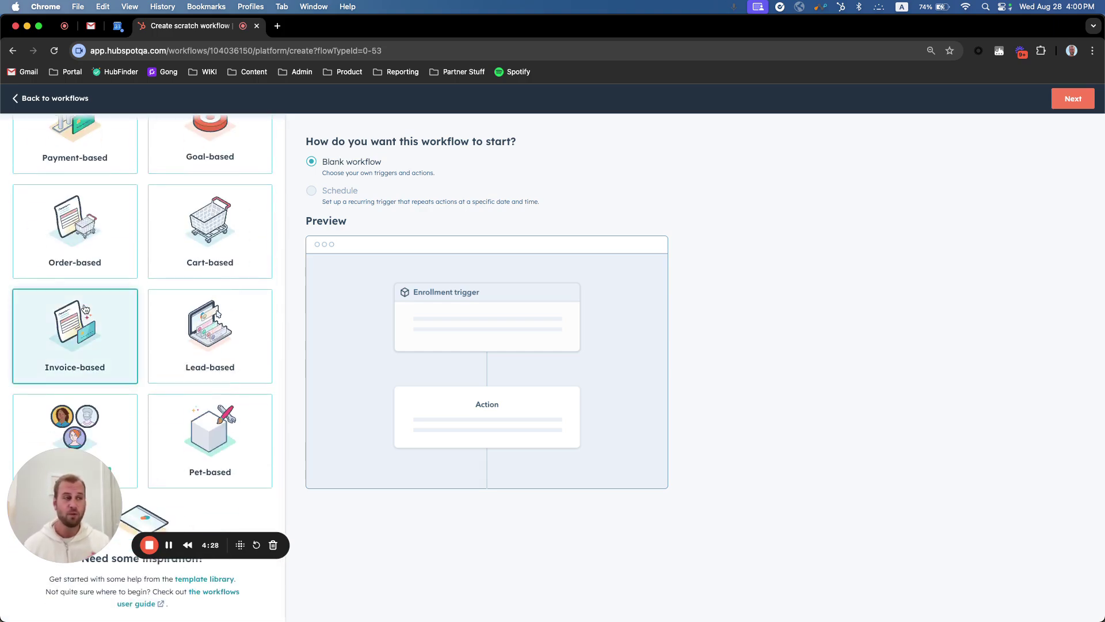